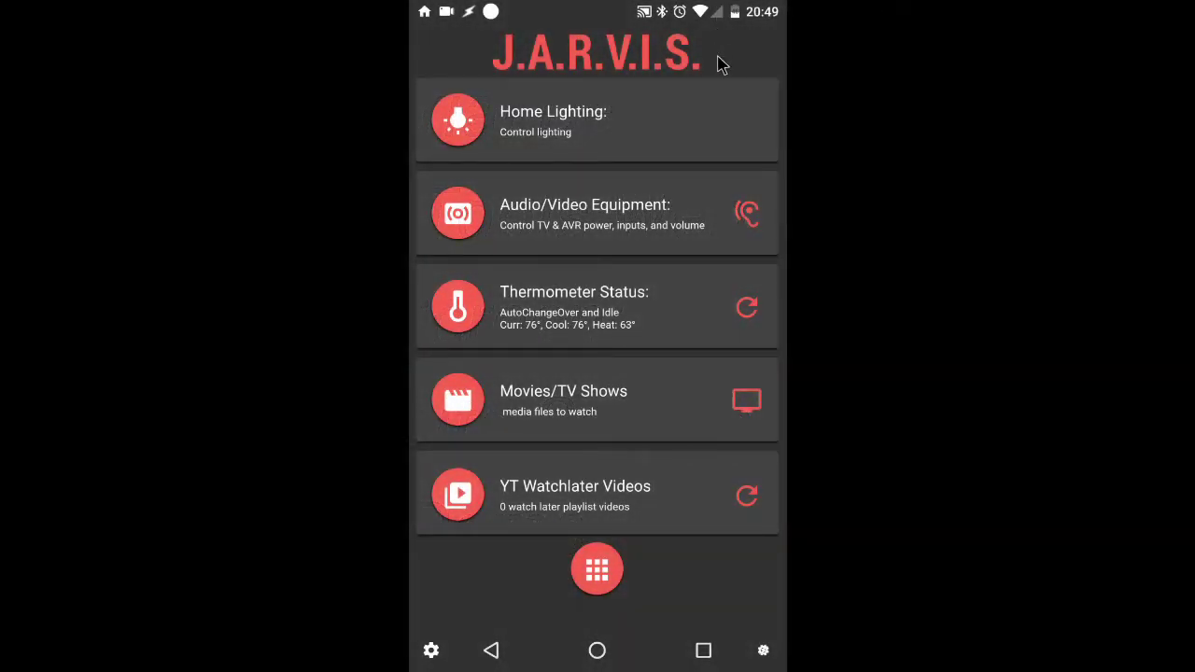
# Step: Run the Get RoryCodes Titles and URLs quick-settings shortcut and search the website for "Update Checker"
pyautogui.moveTo(724, 59); pyautogui.dragTo(728, 114)
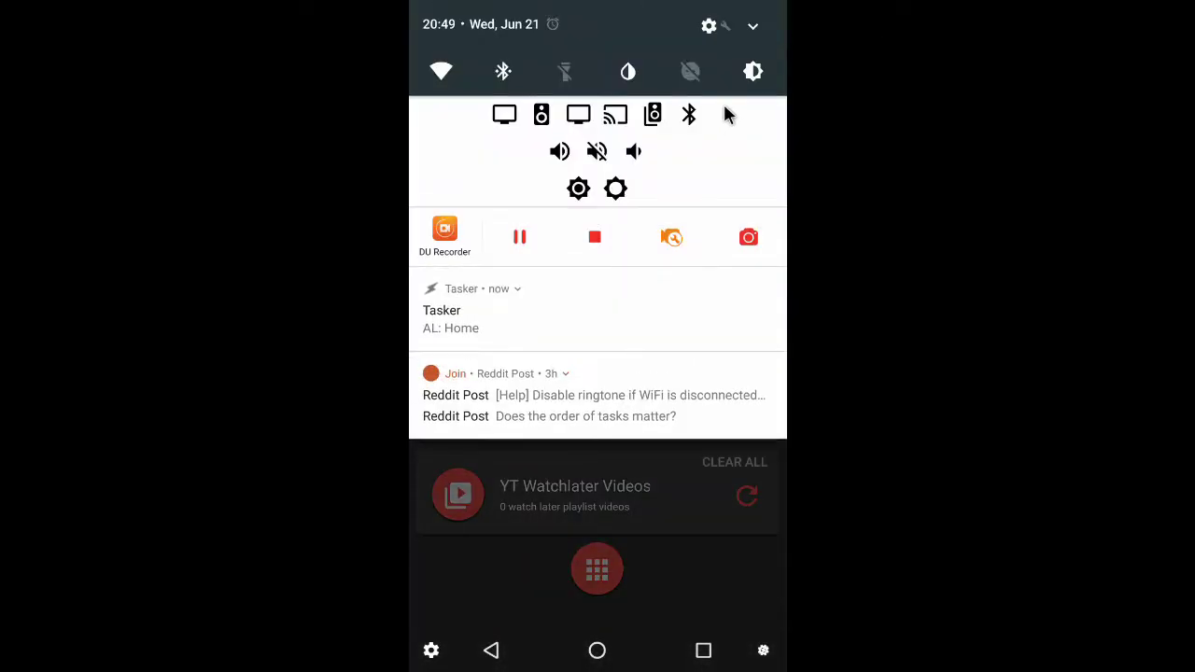
pyautogui.click(752, 27)
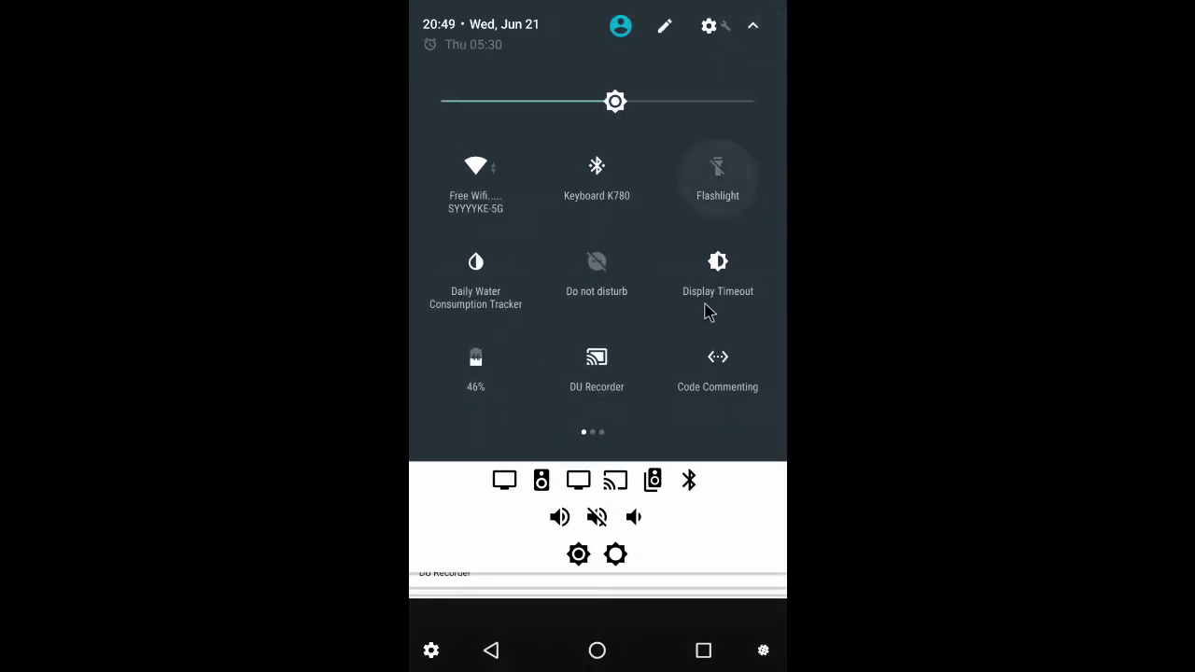
pyautogui.moveTo(707, 312); pyautogui.dragTo(419, 325)
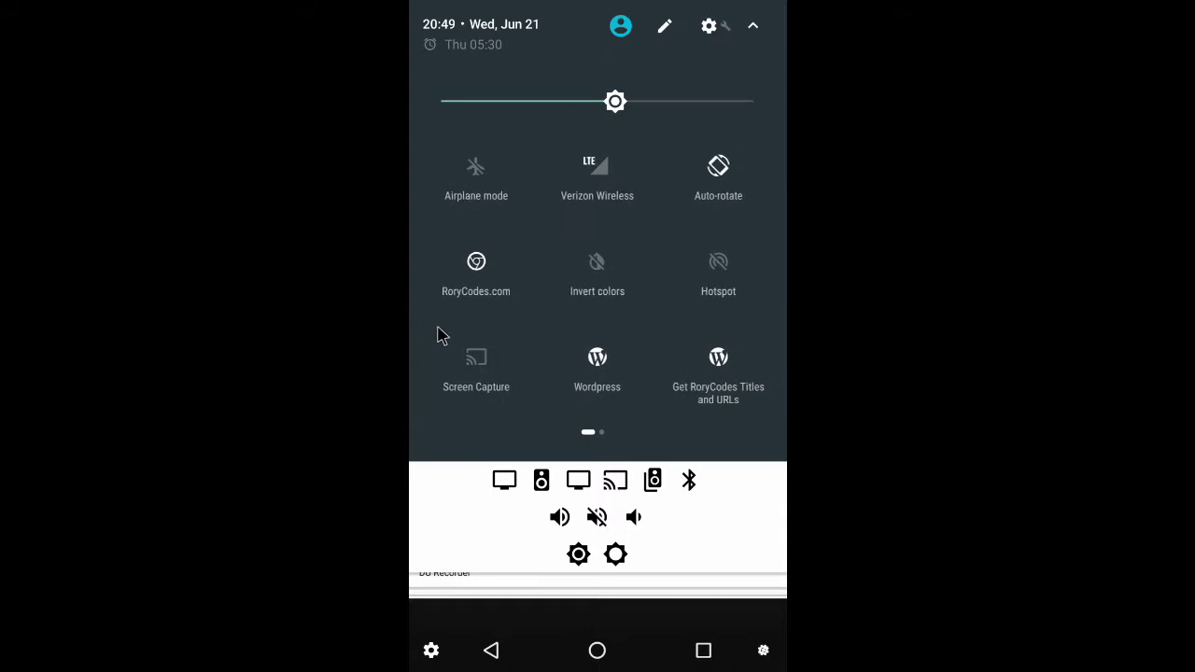
pyautogui.click(716, 389)
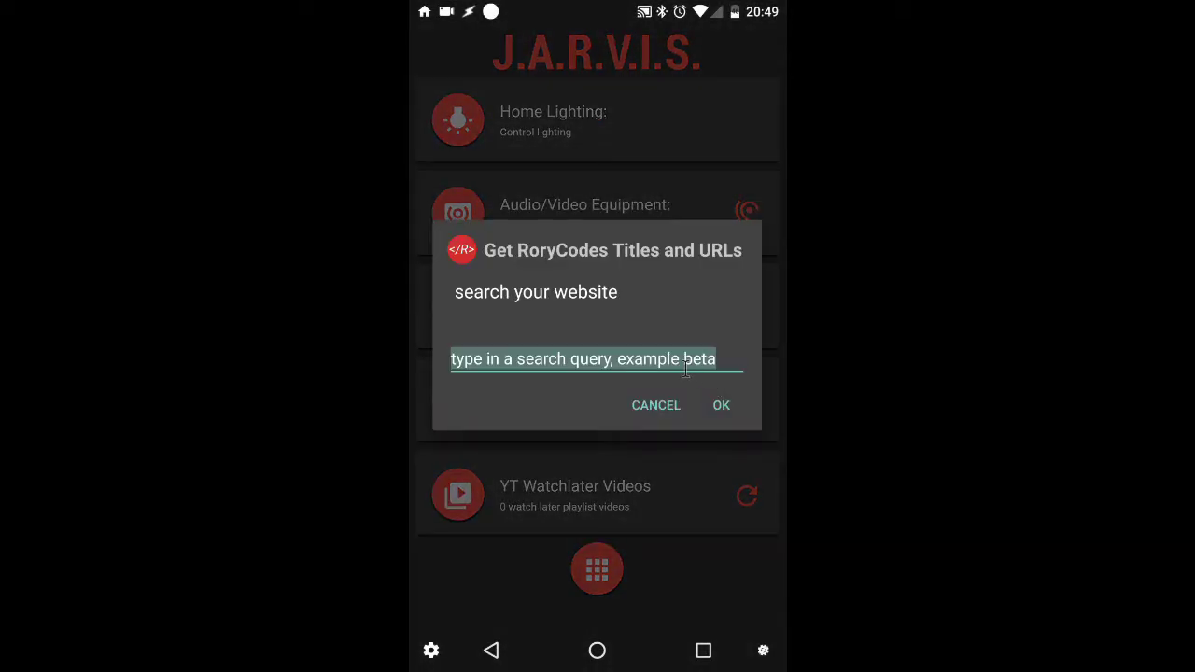
pyautogui.write('Update Checker')
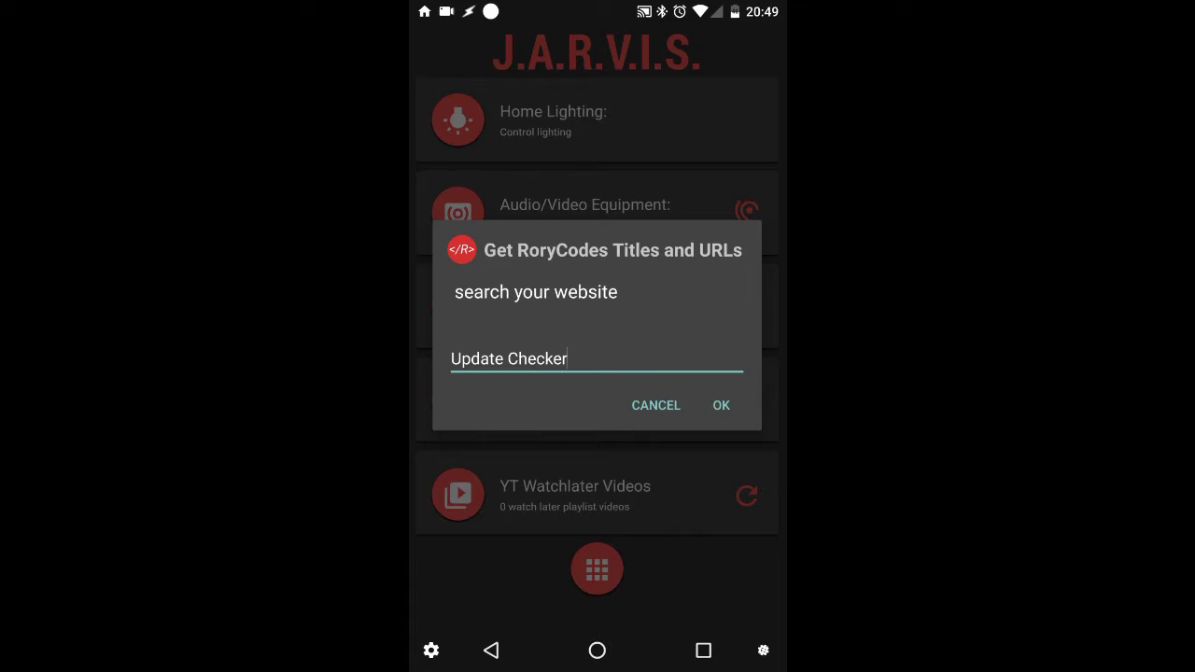
pyautogui.click(720, 407)
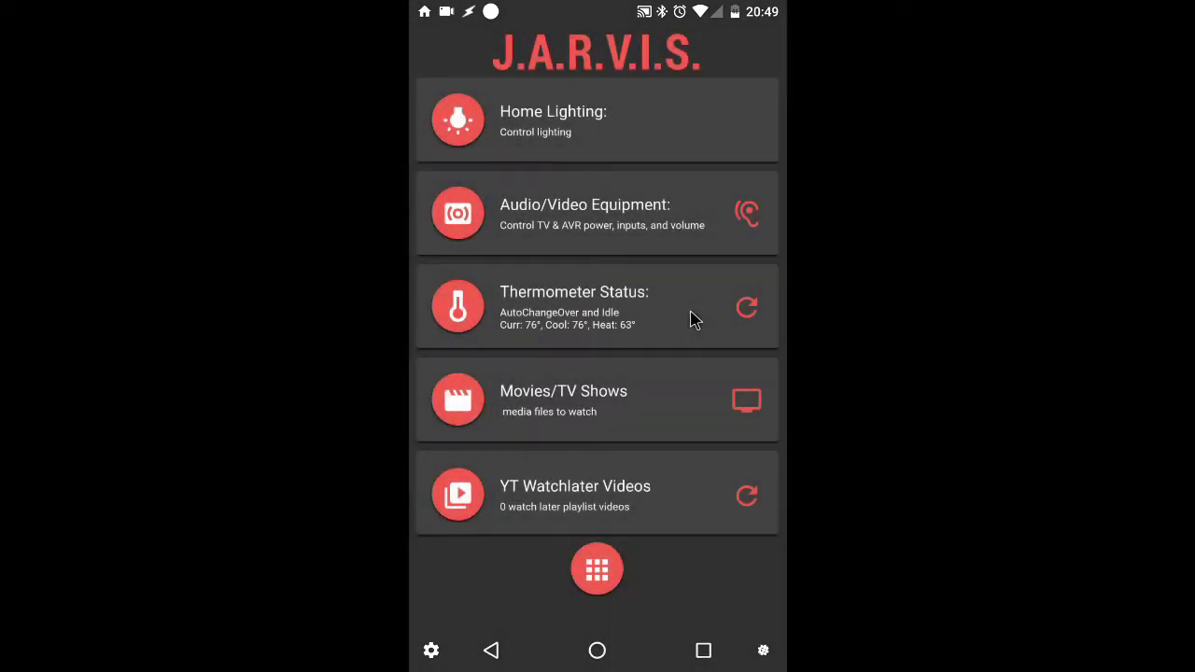
pyautogui.click(690, 319)
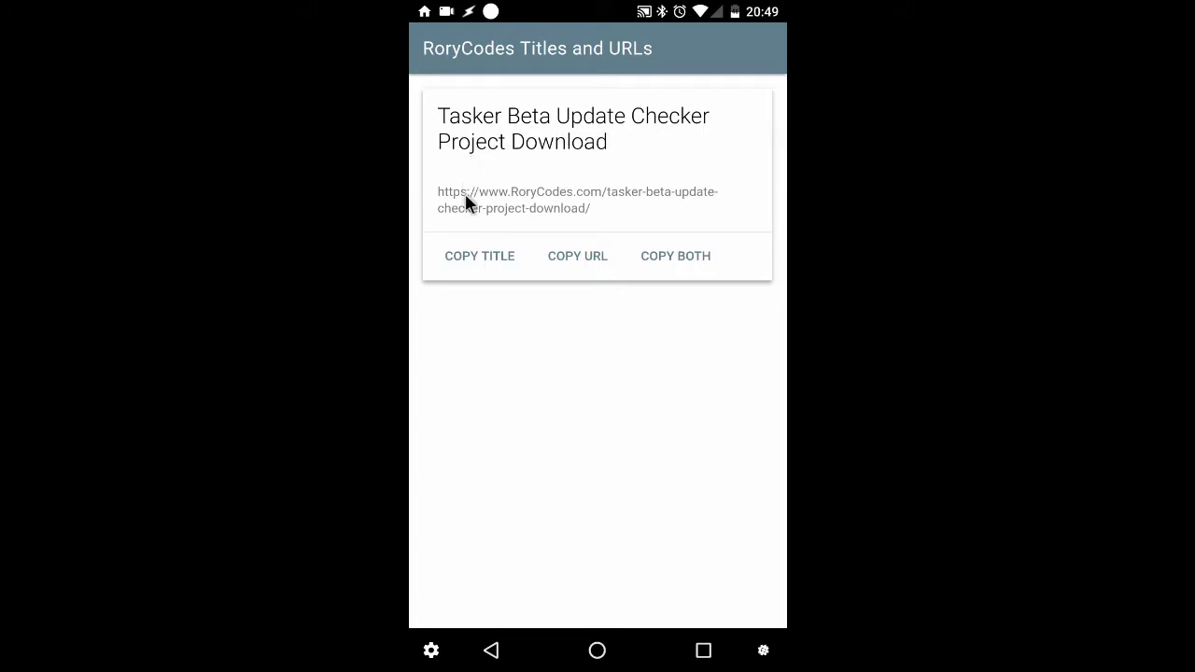
# Step: Copy the Tasker Beta Update Checker Project Download post's title, its URL, and both together, and close the results
pyautogui.click(482, 253)
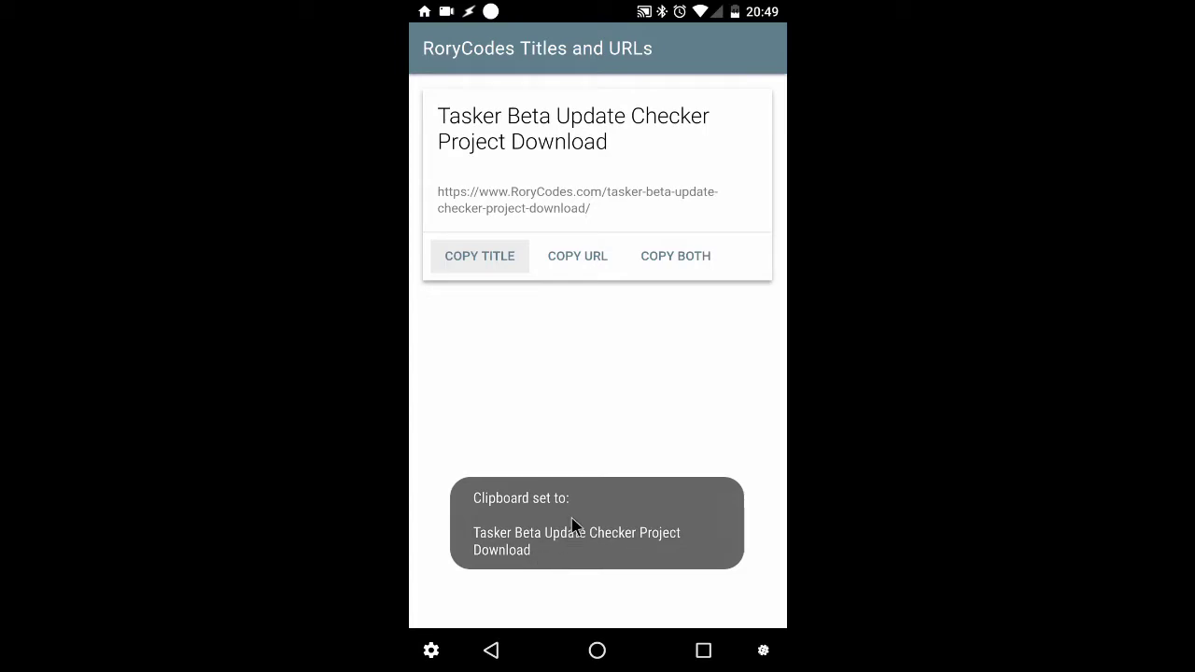
pyautogui.click(577, 260)
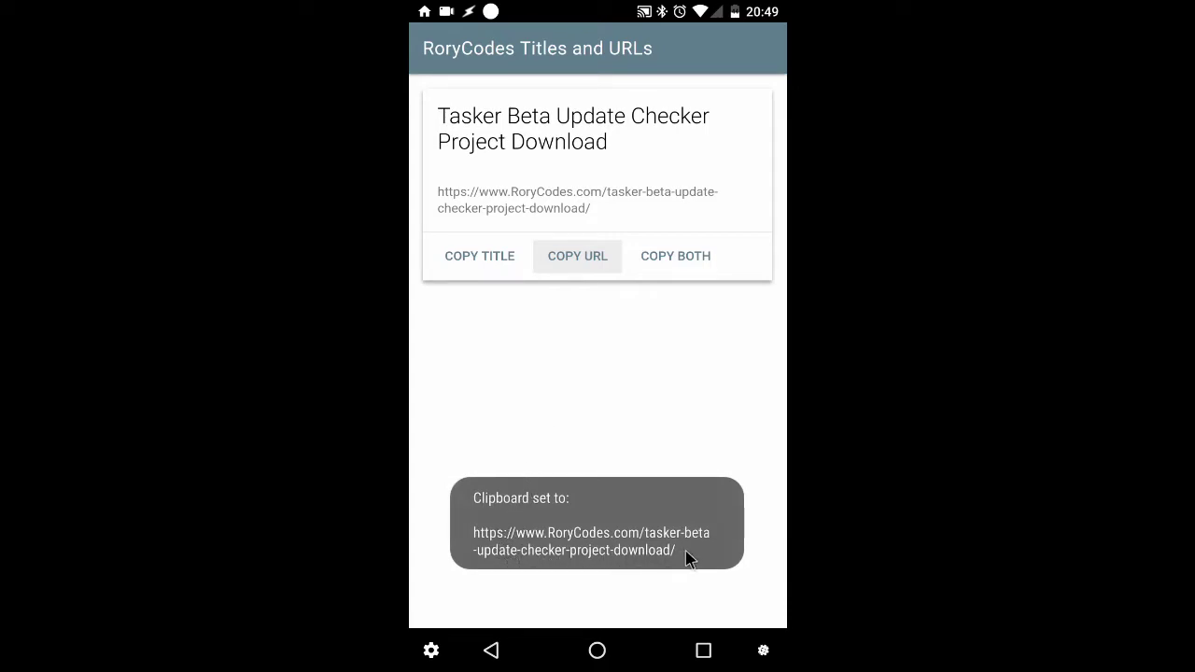
pyautogui.click(667, 259)
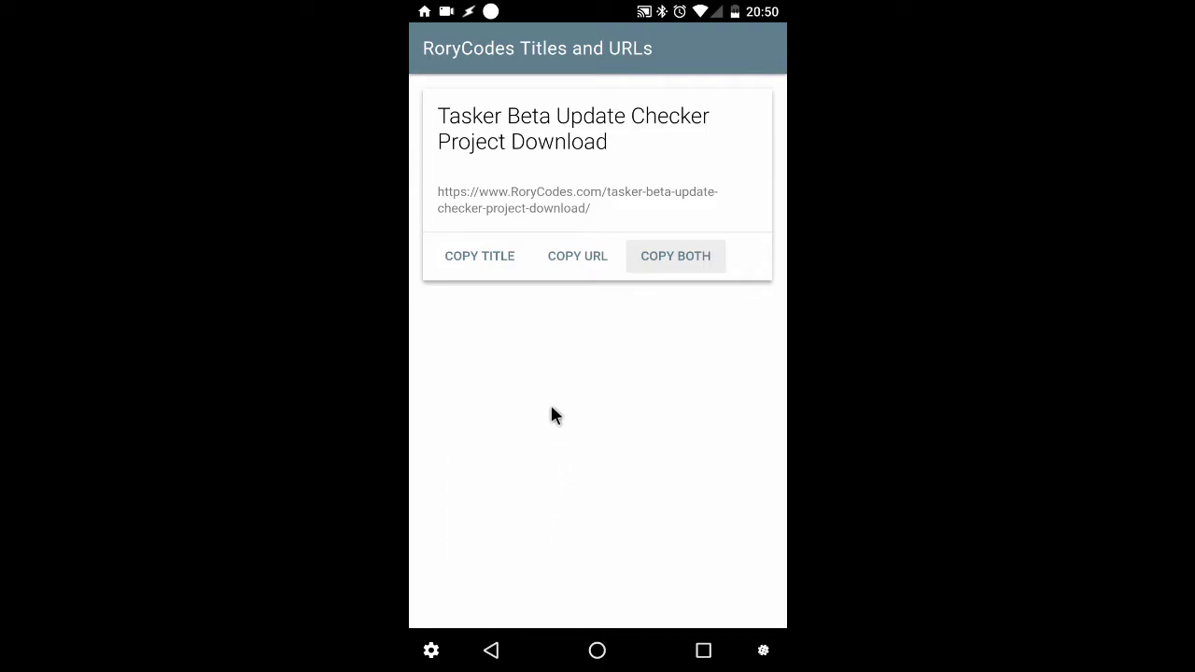
pyautogui.click(491, 649)
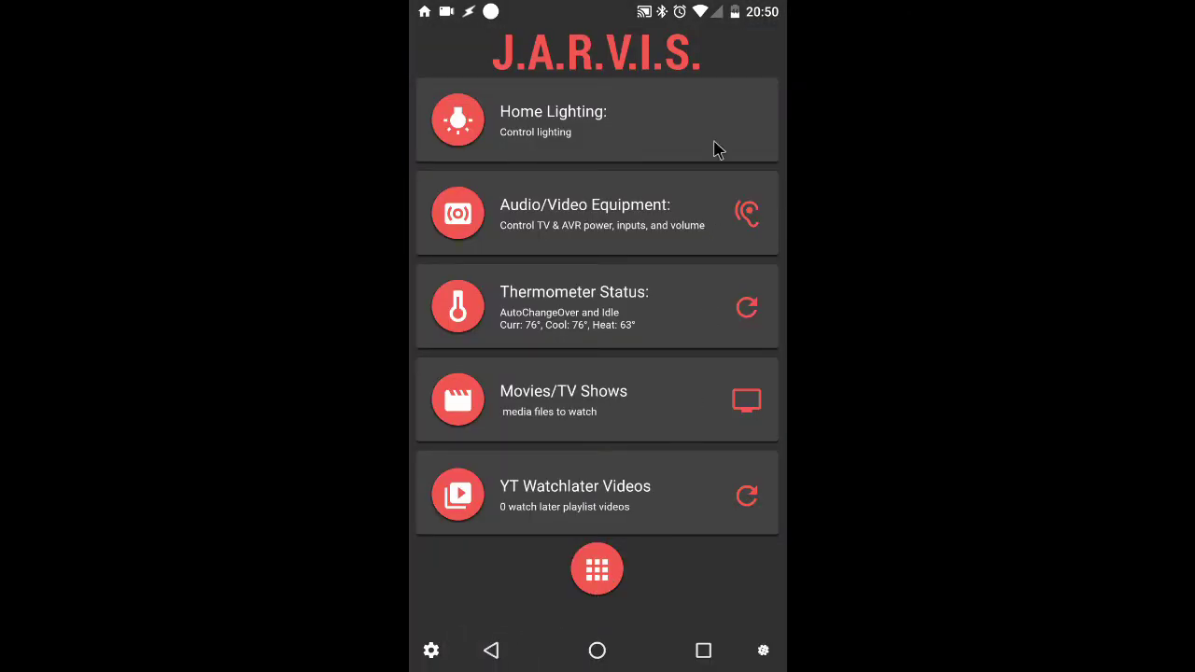
# Step: Run the Get RoryCodes Titles and URLs shortcut again and search the website for "Evernote"
pyautogui.moveTo(734, 10); pyautogui.dragTo(742, 112)
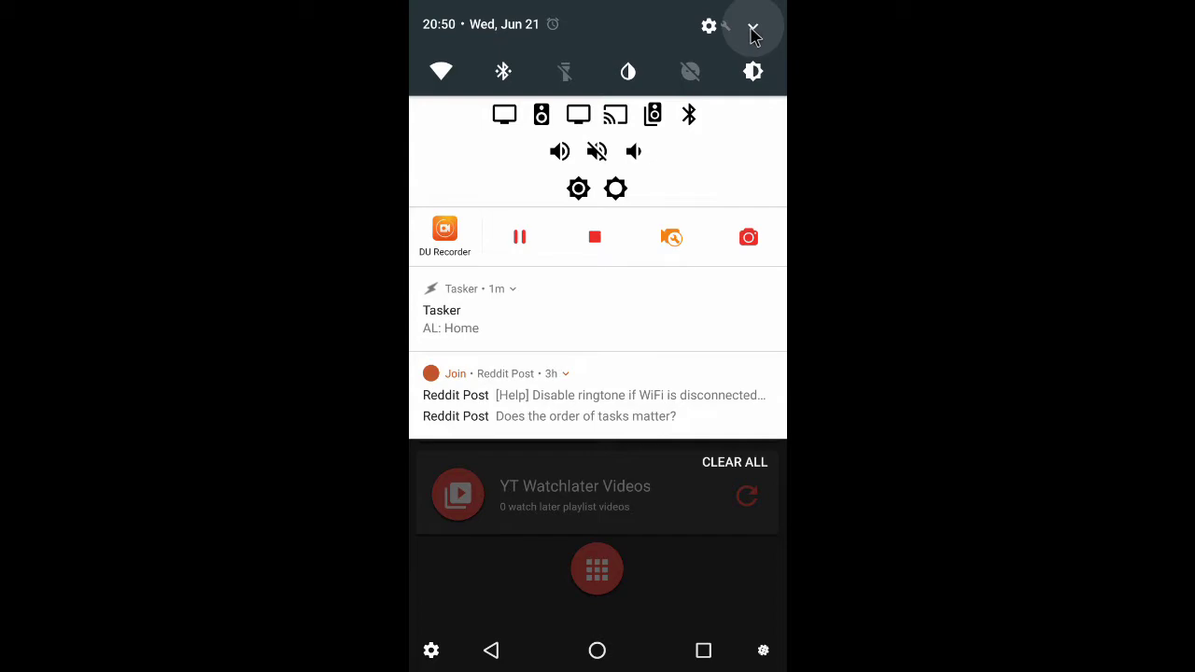
pyautogui.click(752, 28)
pyautogui.moveTo(730, 315); pyautogui.dragTo(467, 320)
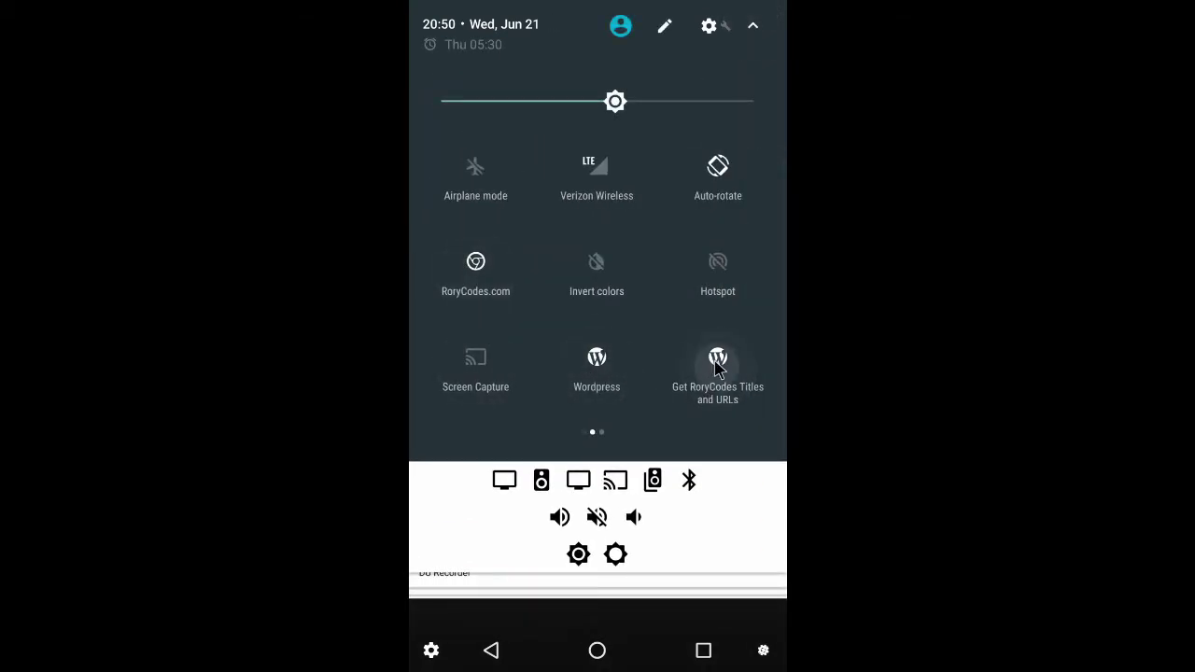
pyautogui.click(663, 271)
pyautogui.click(654, 269)
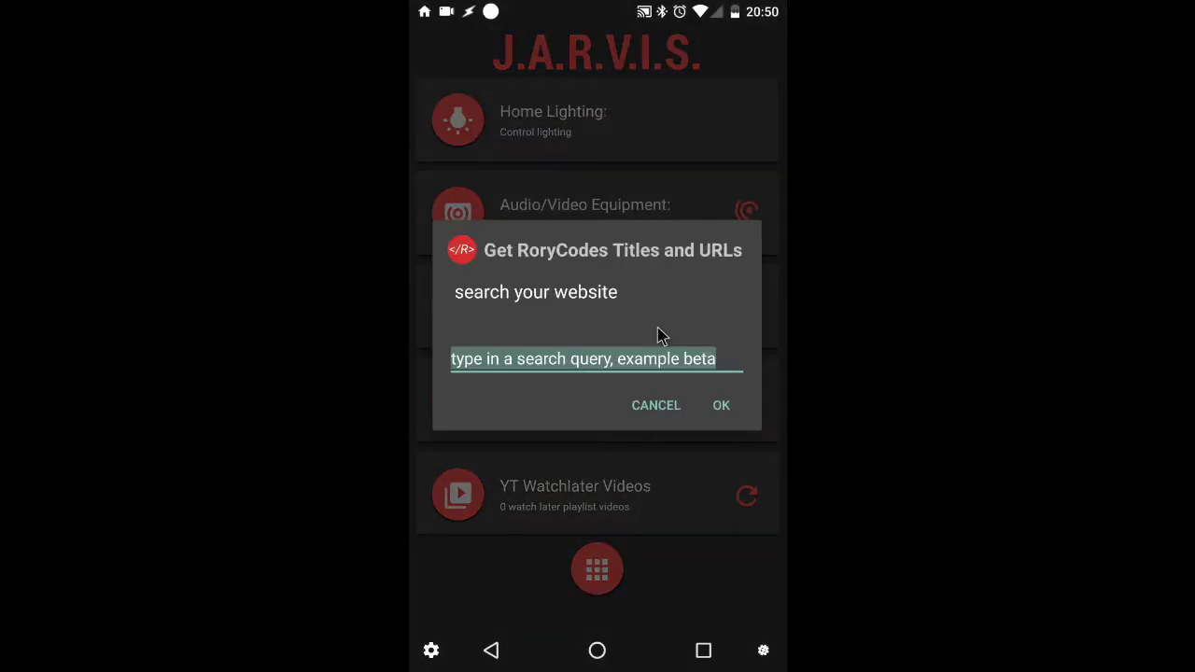
pyautogui.write('Evernote')
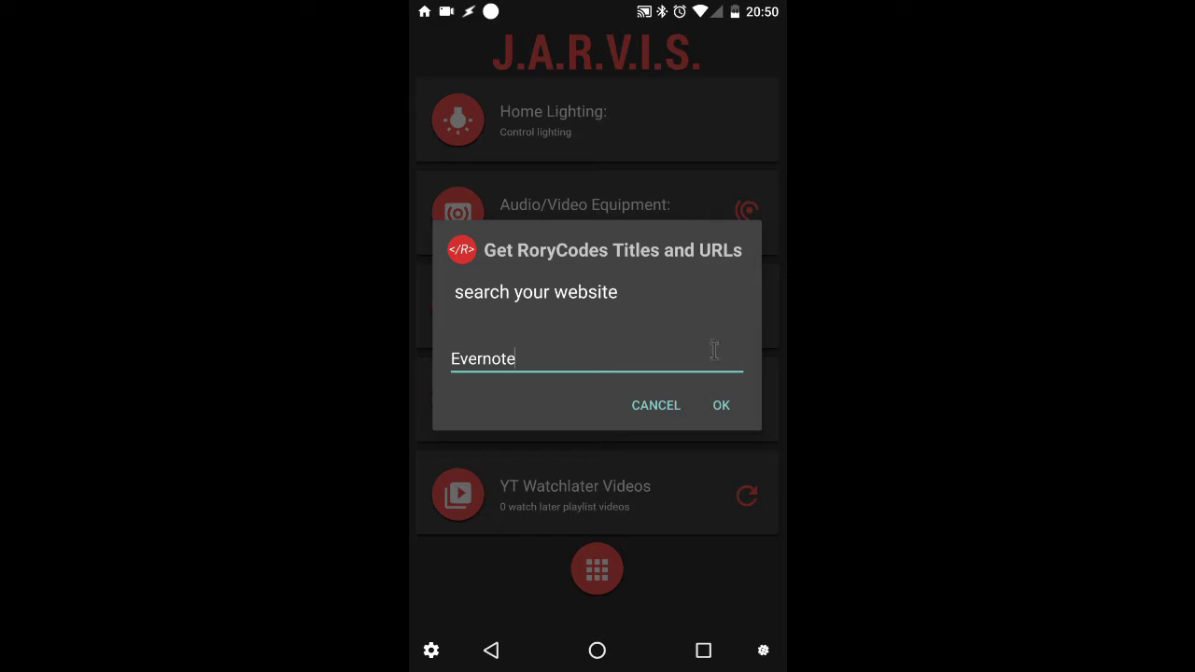
pyautogui.click(722, 405)
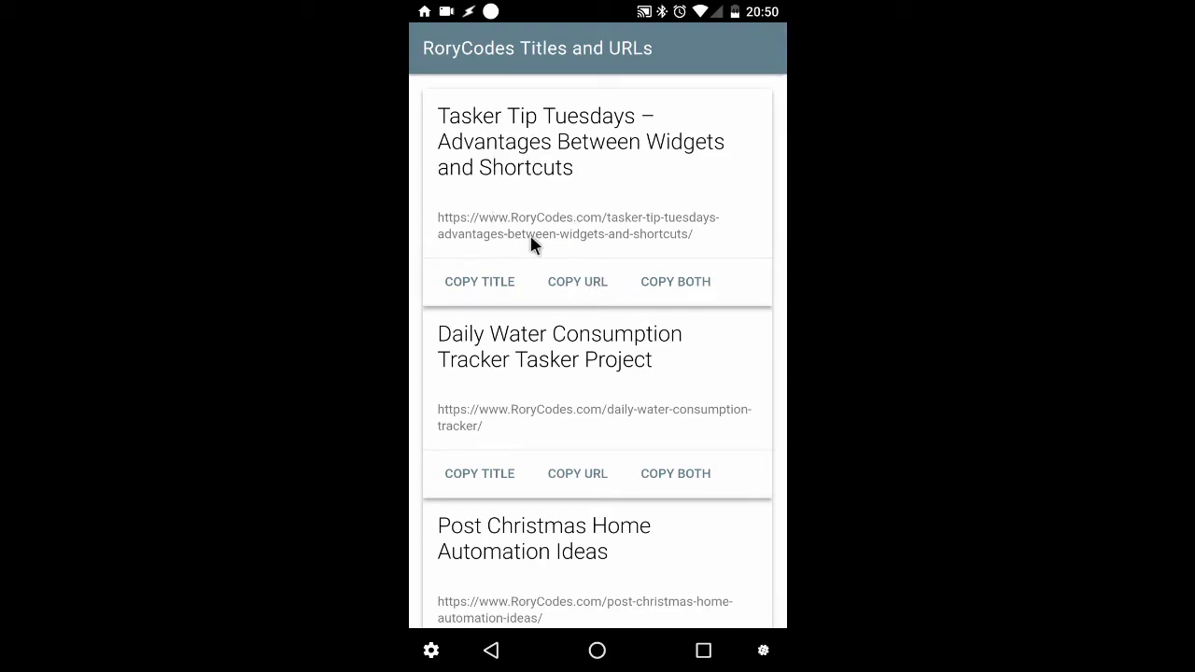
# Step: Find the post "Set & Get An Evernote Daily Workout Log With AutoShare" in the results and copy its title
pyautogui.scroll(-5, 530, 241)
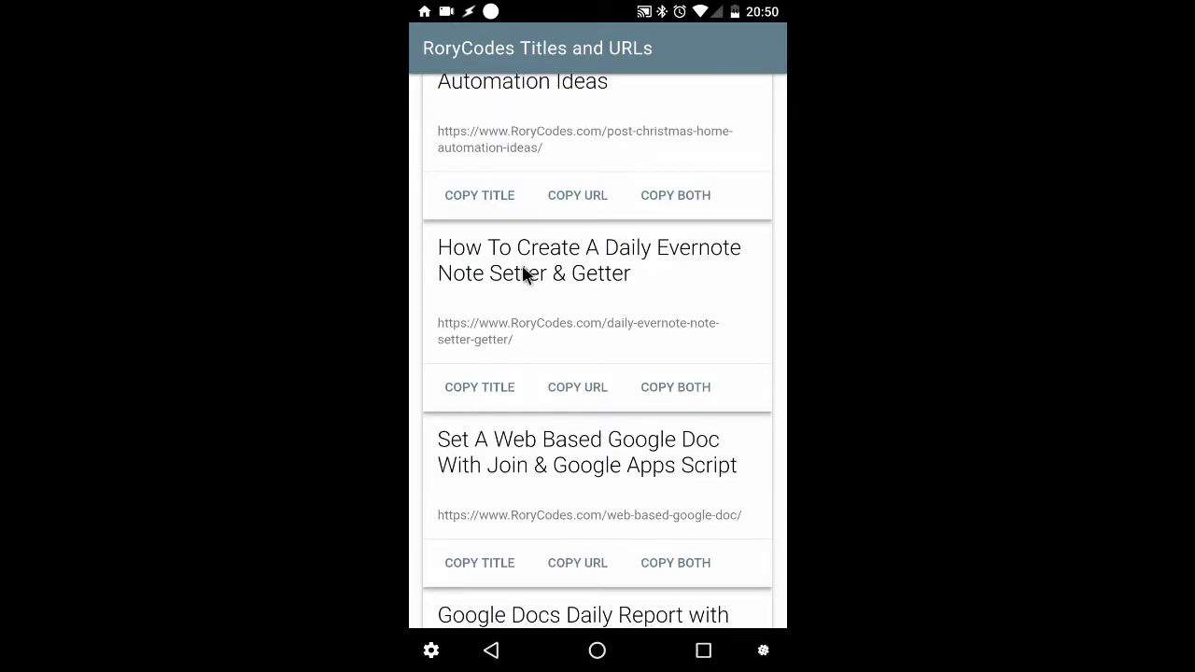
pyautogui.scroll(-3, 516, 280)
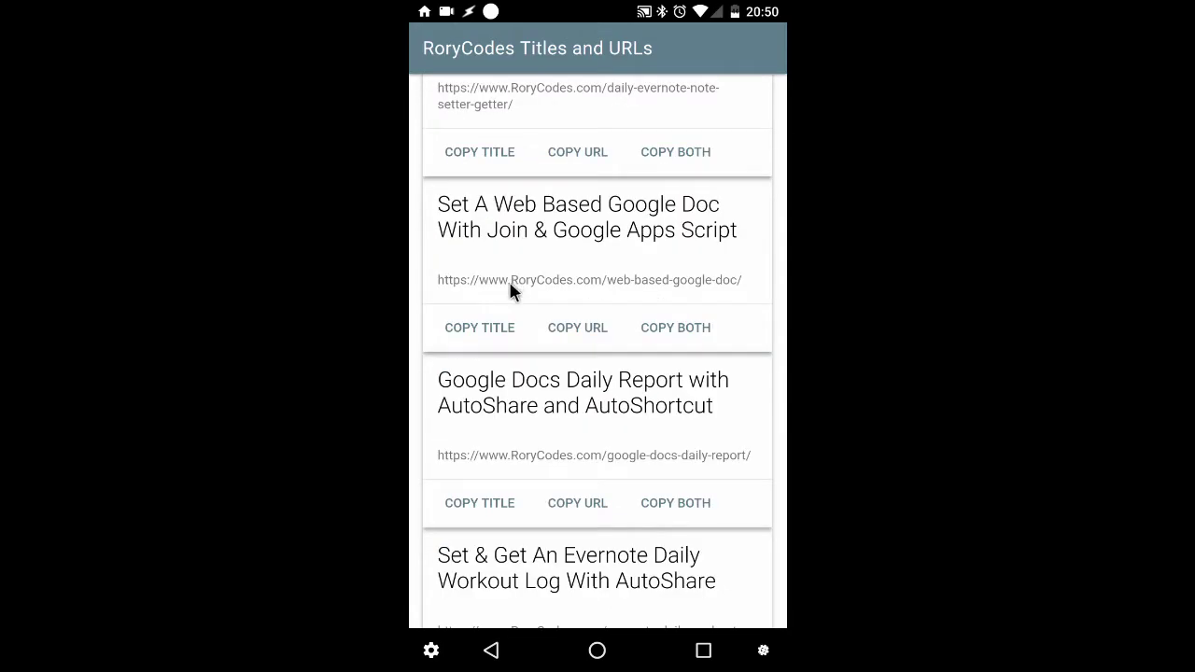
pyautogui.scroll(2, 510, 280)
pyautogui.scroll(-5, 505, 217)
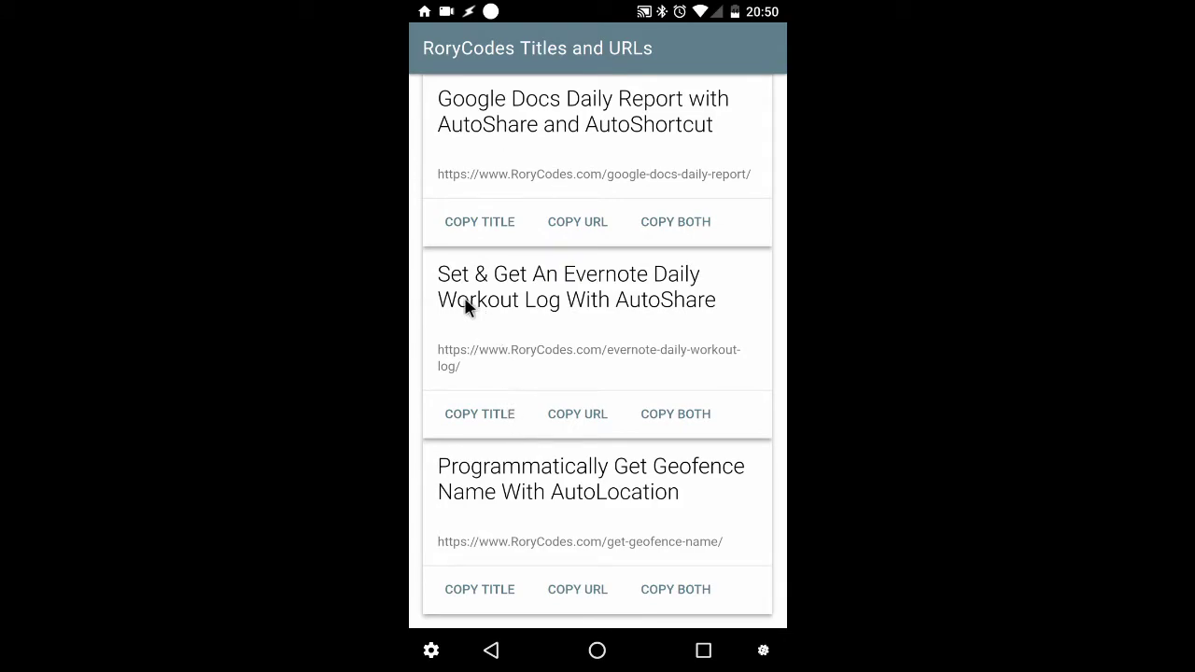
pyautogui.click(488, 415)
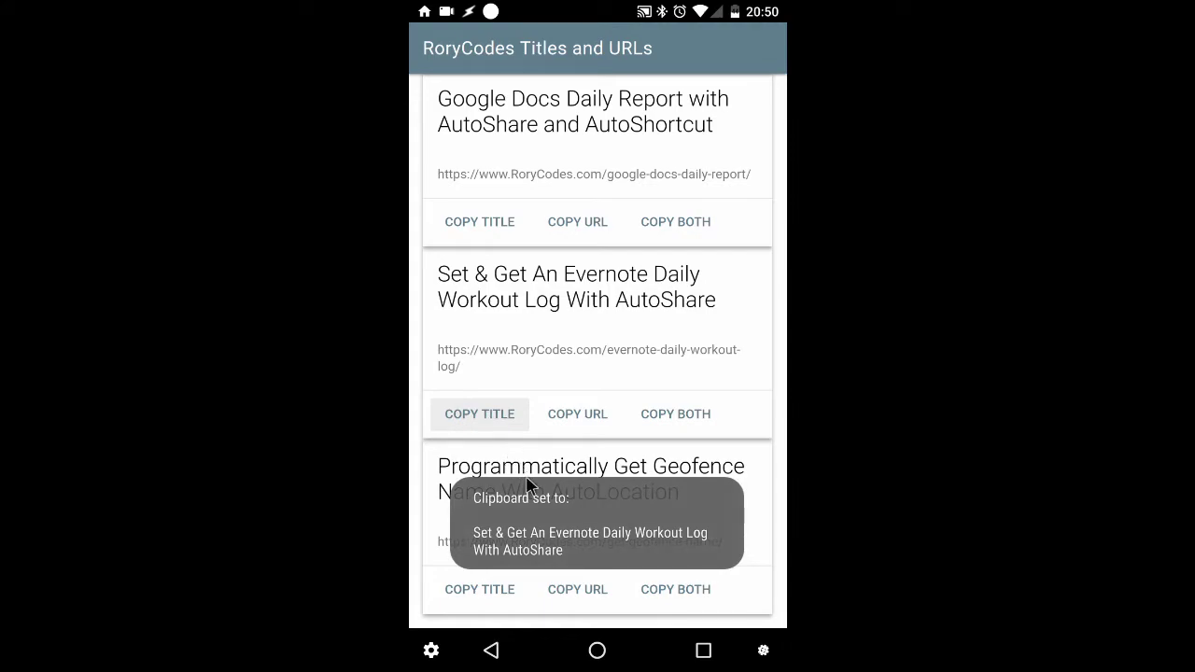
# Step: Switch to anWriter and paste the copied title on line 55, leaving a blank line after the closing html tag
pyautogui.click(597, 650)
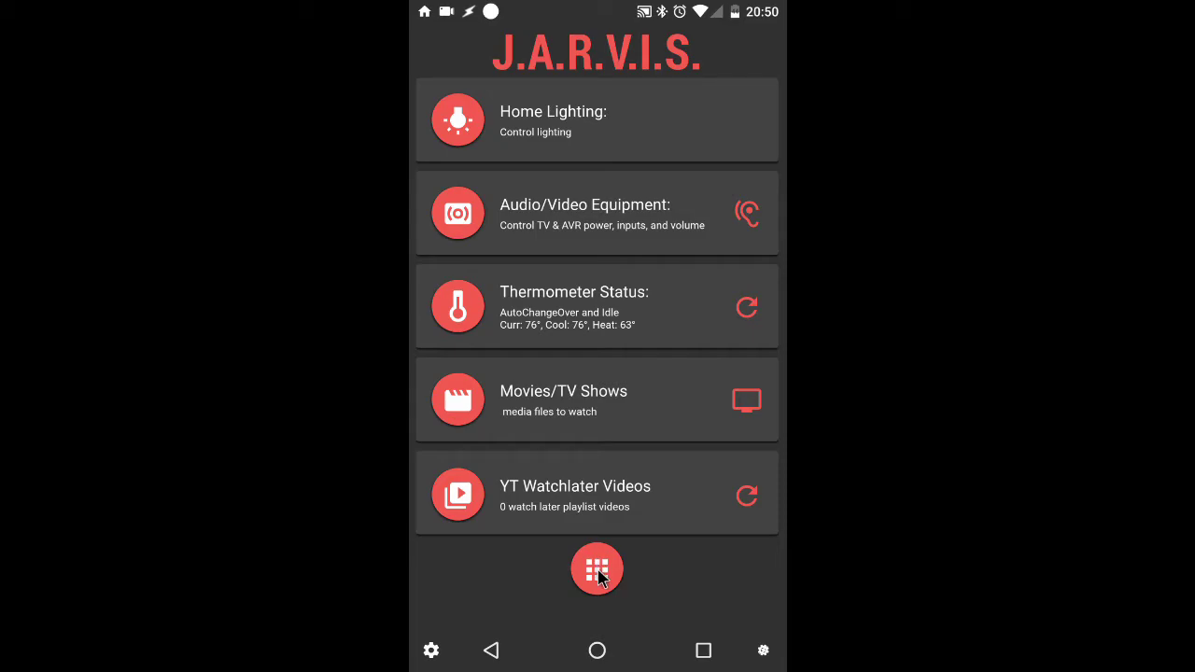
pyautogui.click(599, 573)
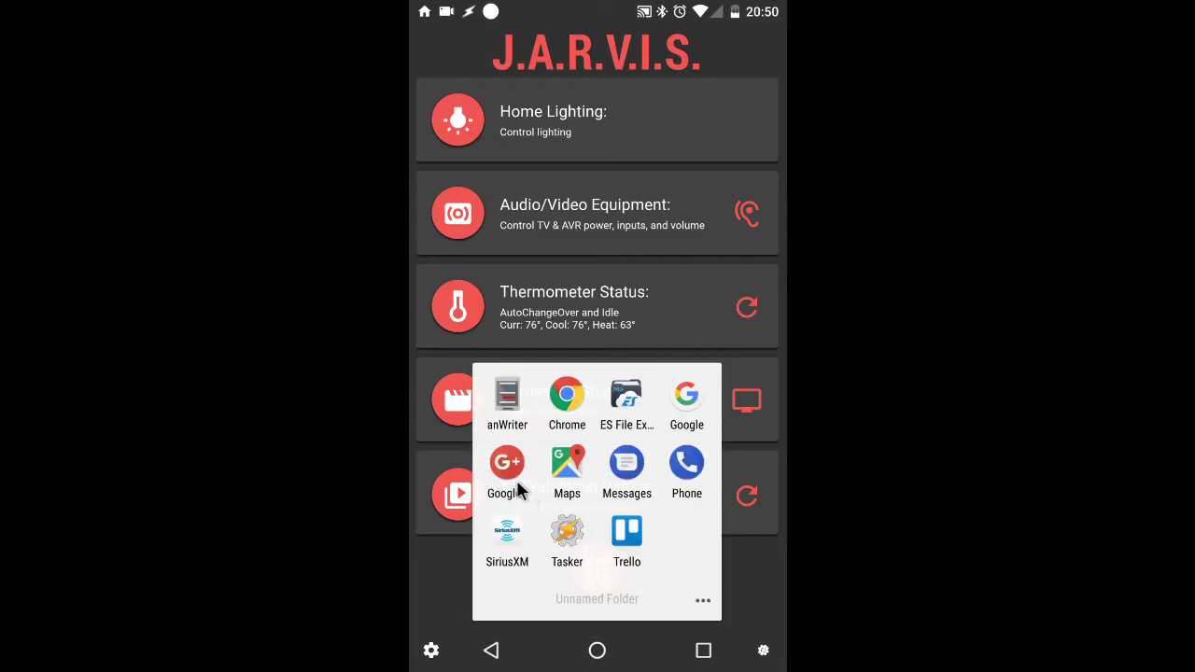
pyautogui.click(506, 401)
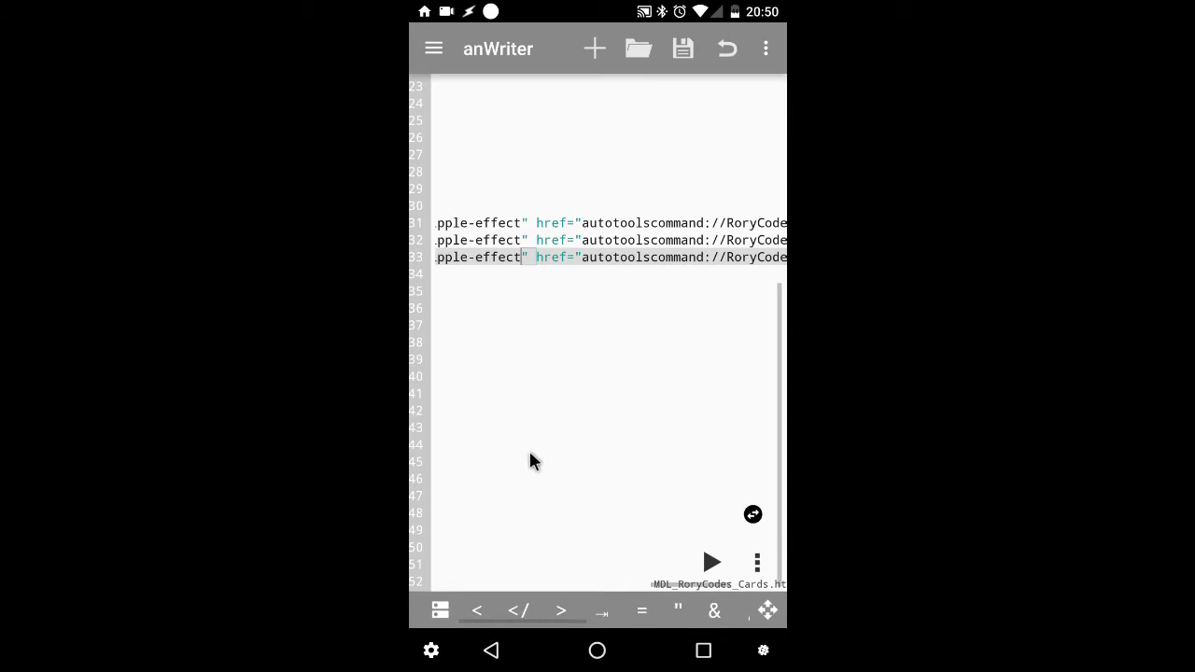
pyautogui.moveTo(528, 448); pyautogui.dragTo(725, 424)
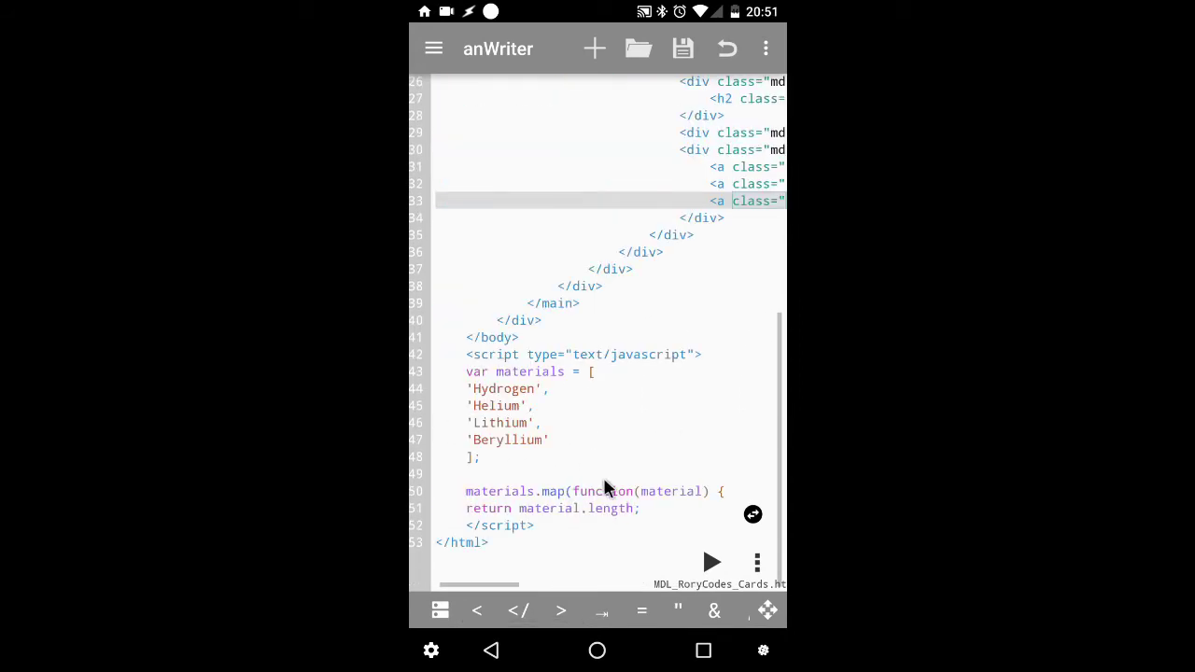
pyautogui.click(552, 554)
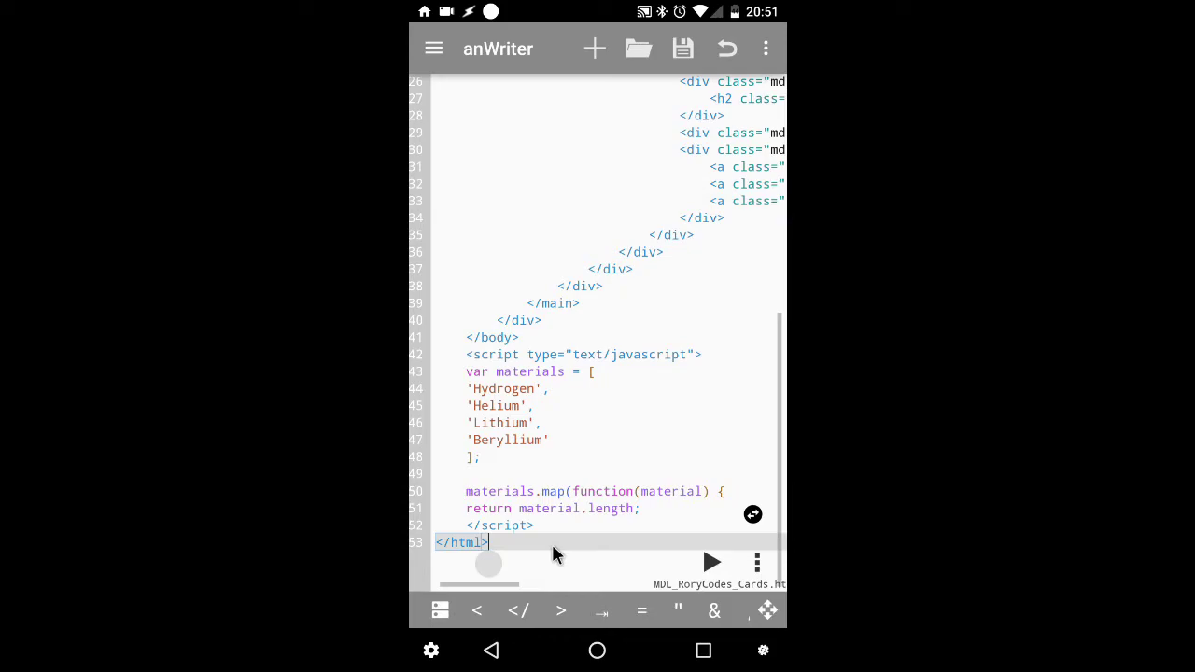
pyautogui.press('Return')
pyautogui.press('Return')
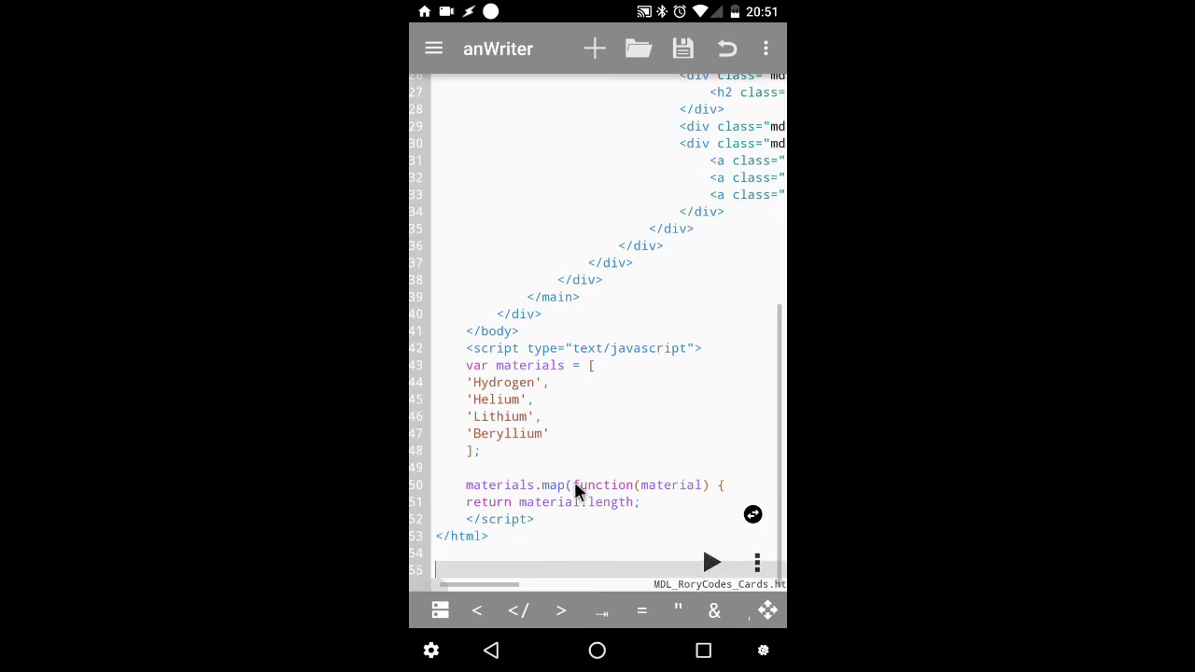
pyautogui.click(765, 48)
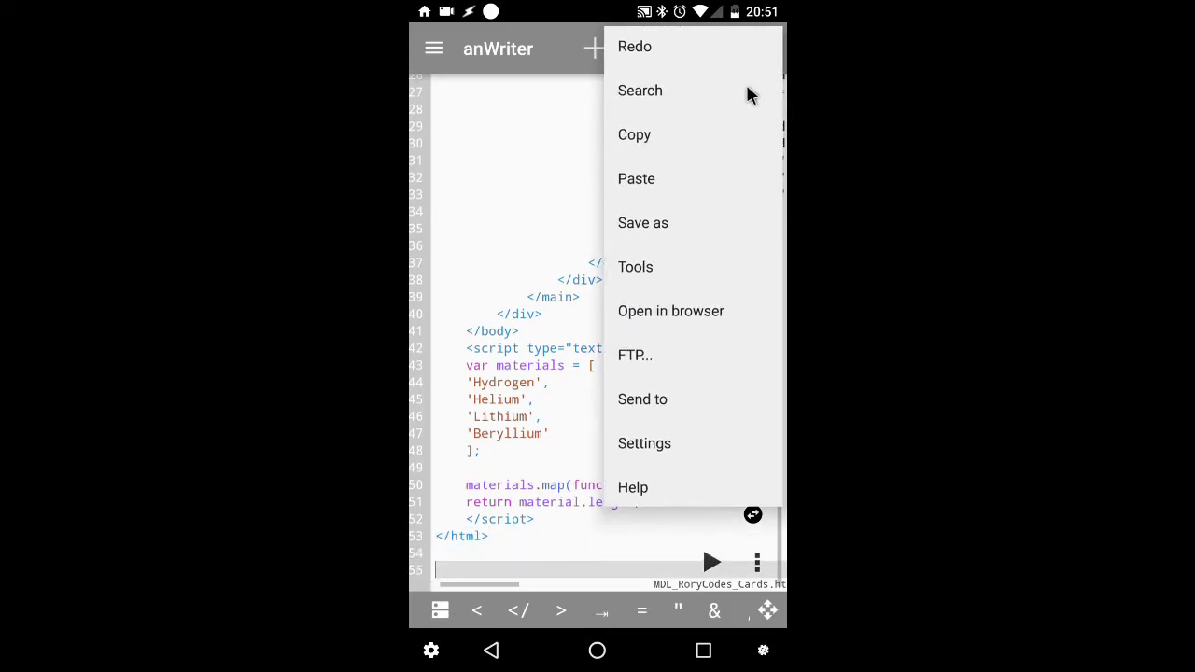
pyautogui.click(665, 191)
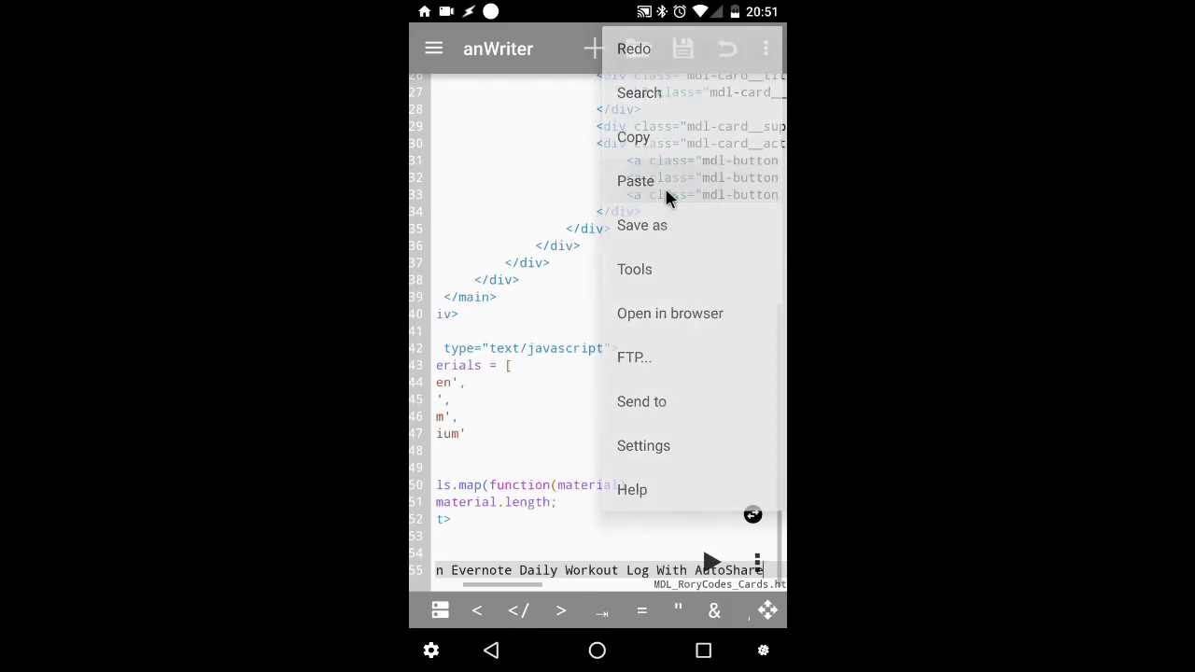
# Step: Add two line breaks after the pasted title, placing the cursor on line 57
pyautogui.moveTo(571, 558); pyautogui.dragTo(568, 365)
pyautogui.moveTo(520, 448); pyautogui.dragTo(641, 435)
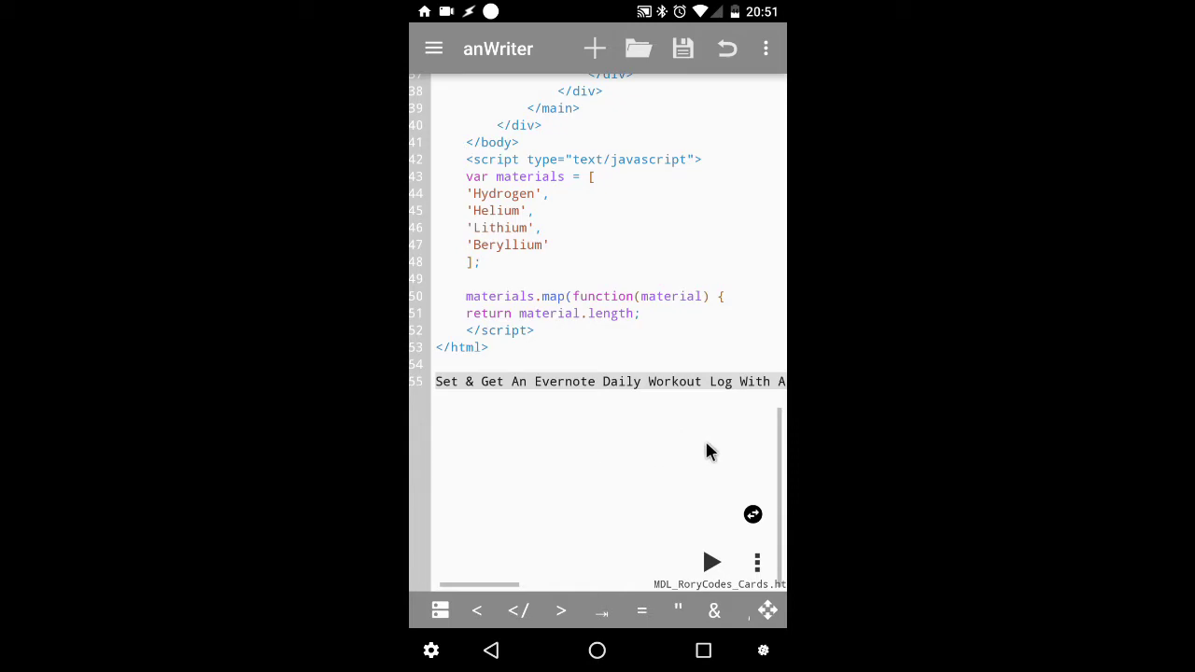
pyautogui.moveTo(706, 451); pyautogui.dragTo(508, 425)
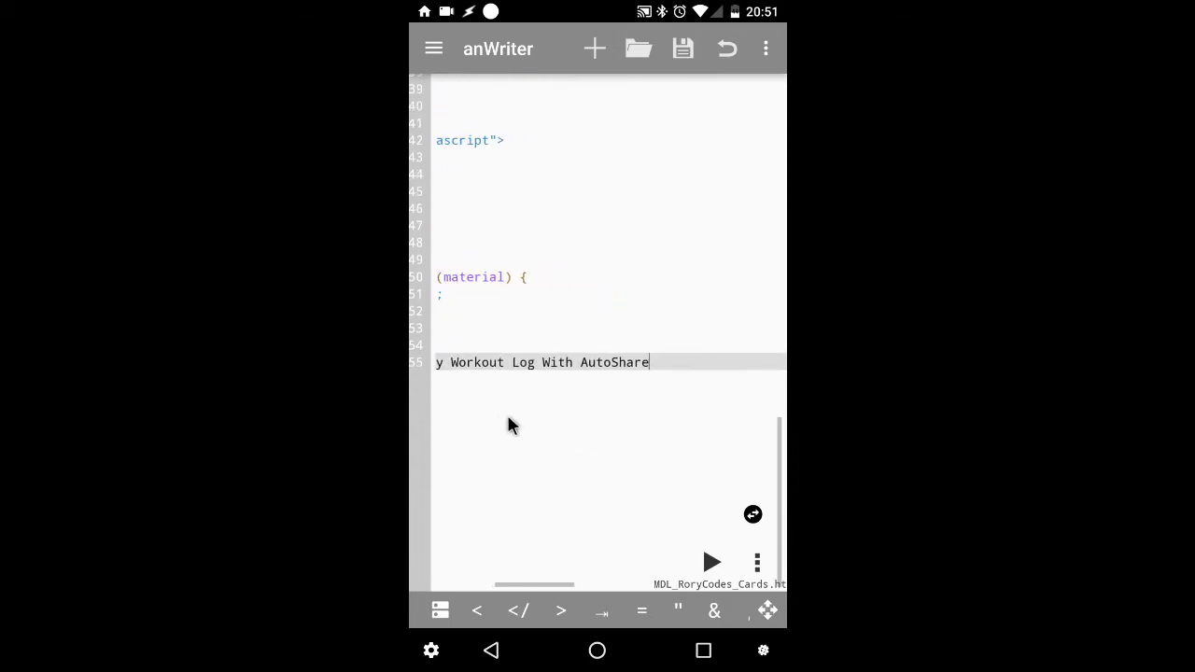
pyautogui.press('Return')
pyautogui.press('Return')
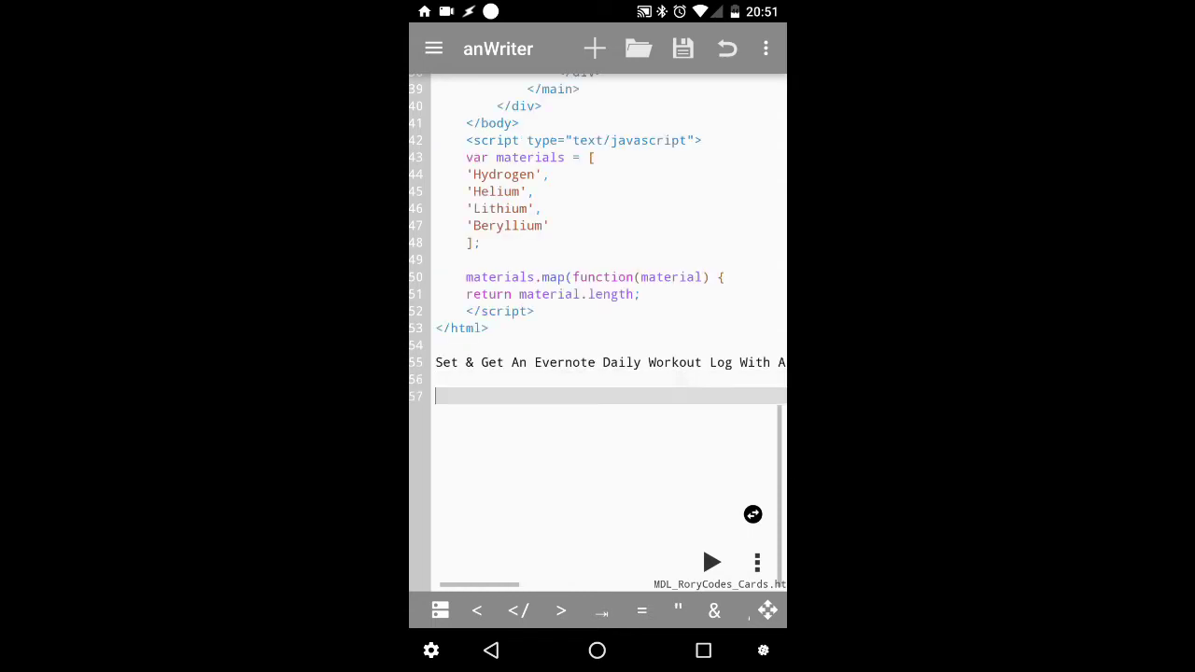
# Step: Switch back to the AutoTools results and copy the URL of the Evernote Daily Workout Log post
pyautogui.click(703, 649)
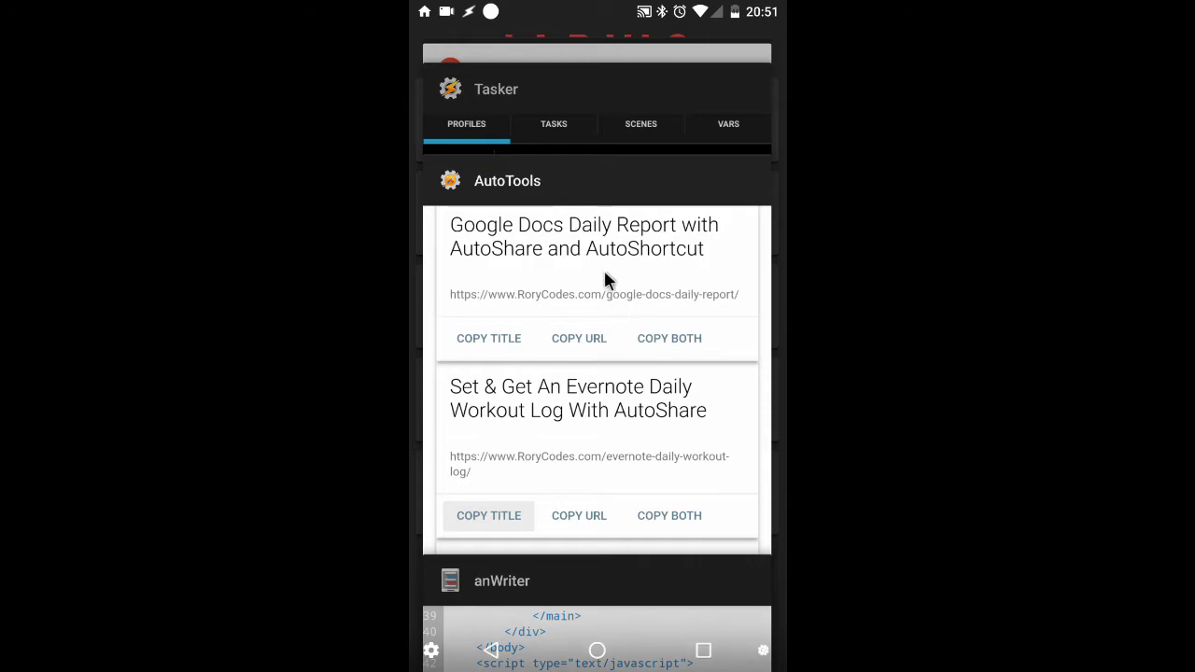
pyautogui.click(600, 270)
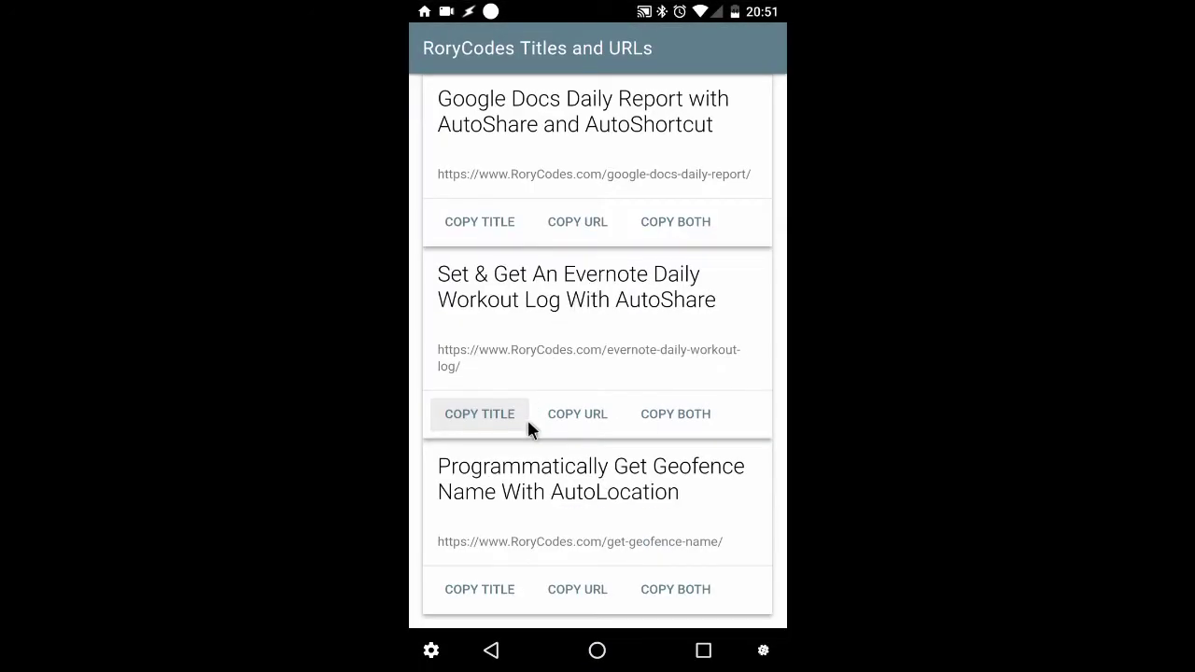
pyautogui.click(580, 412)
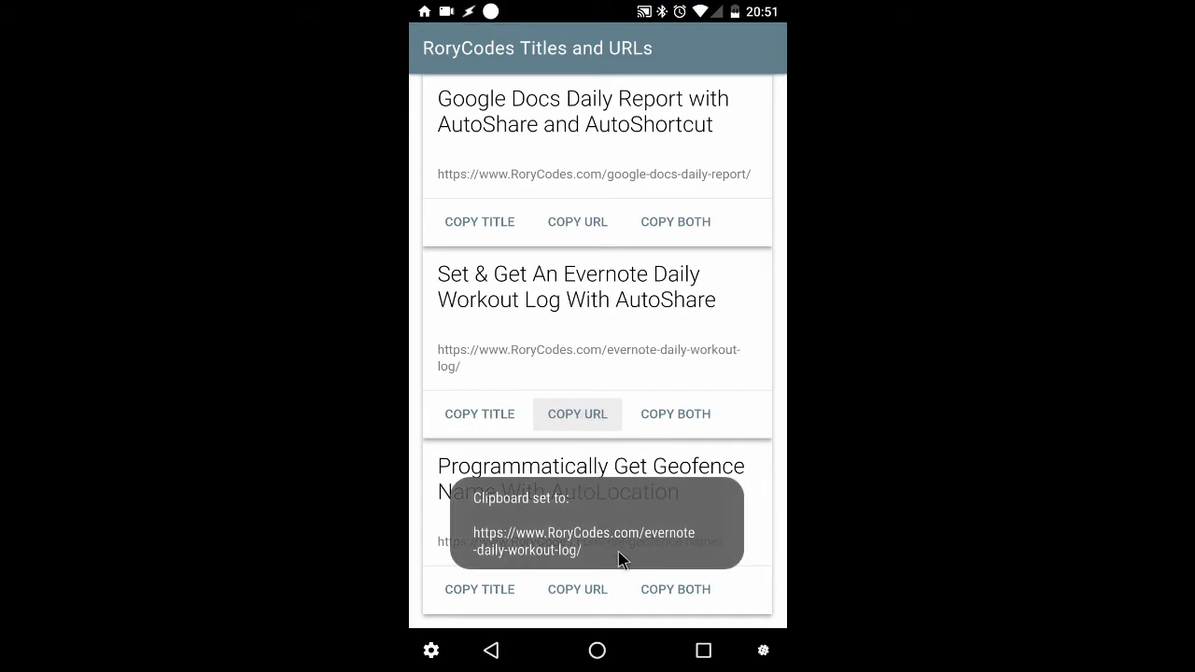
# Step: Switch to anWriter, paste the copied URL on line 57, and add two line breaks after it
pyautogui.click(702, 649)
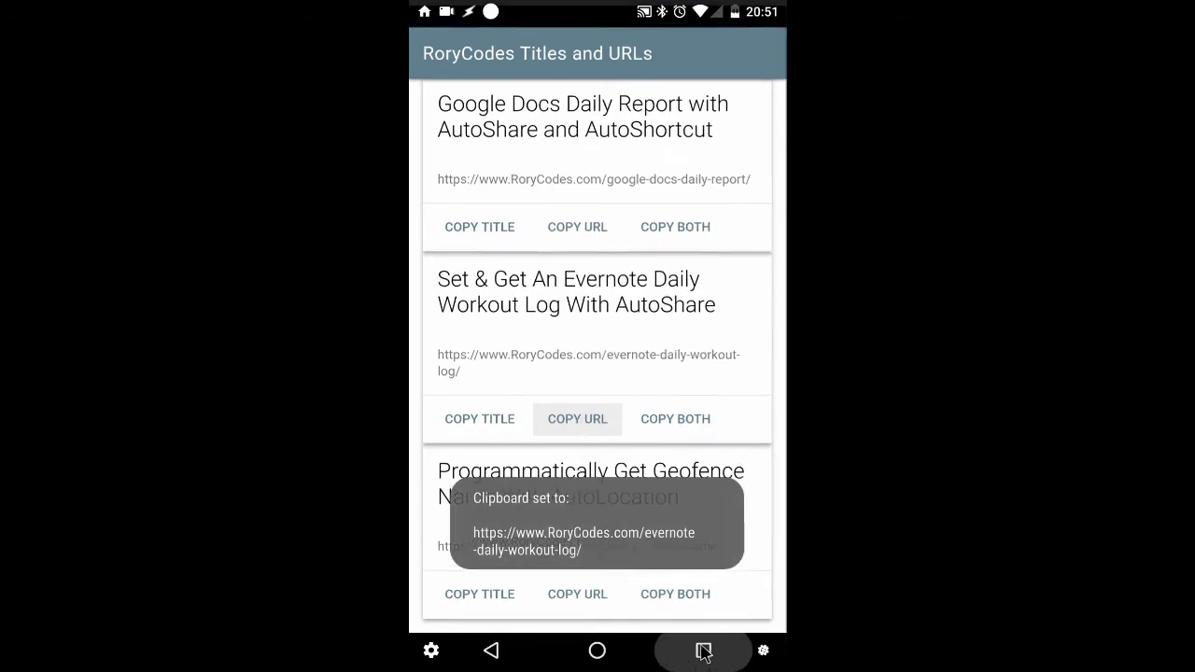
pyautogui.click(595, 416)
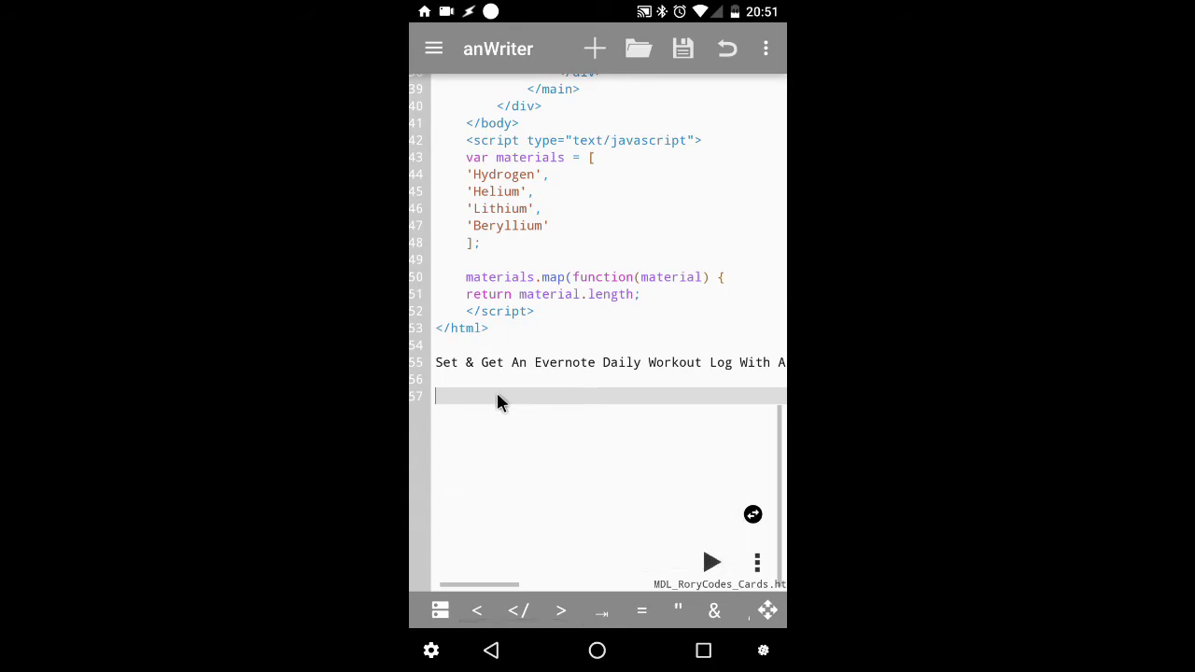
pyautogui.click(765, 50)
pyautogui.click(634, 181)
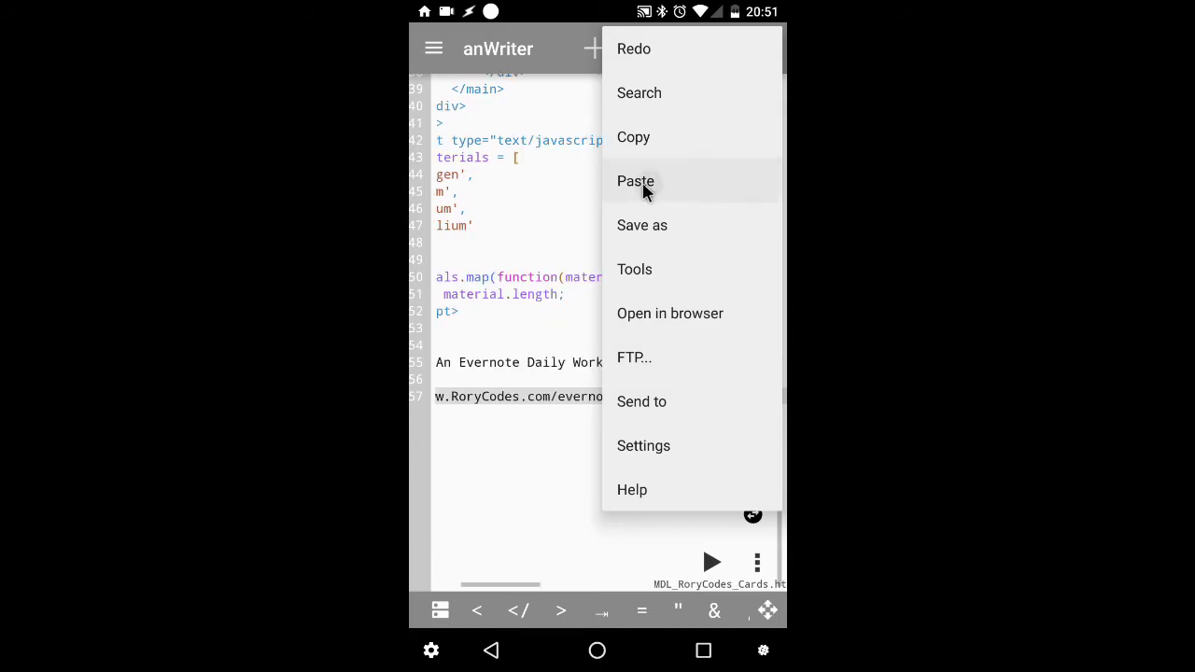
pyautogui.moveTo(499, 433); pyautogui.dragTo(637, 441)
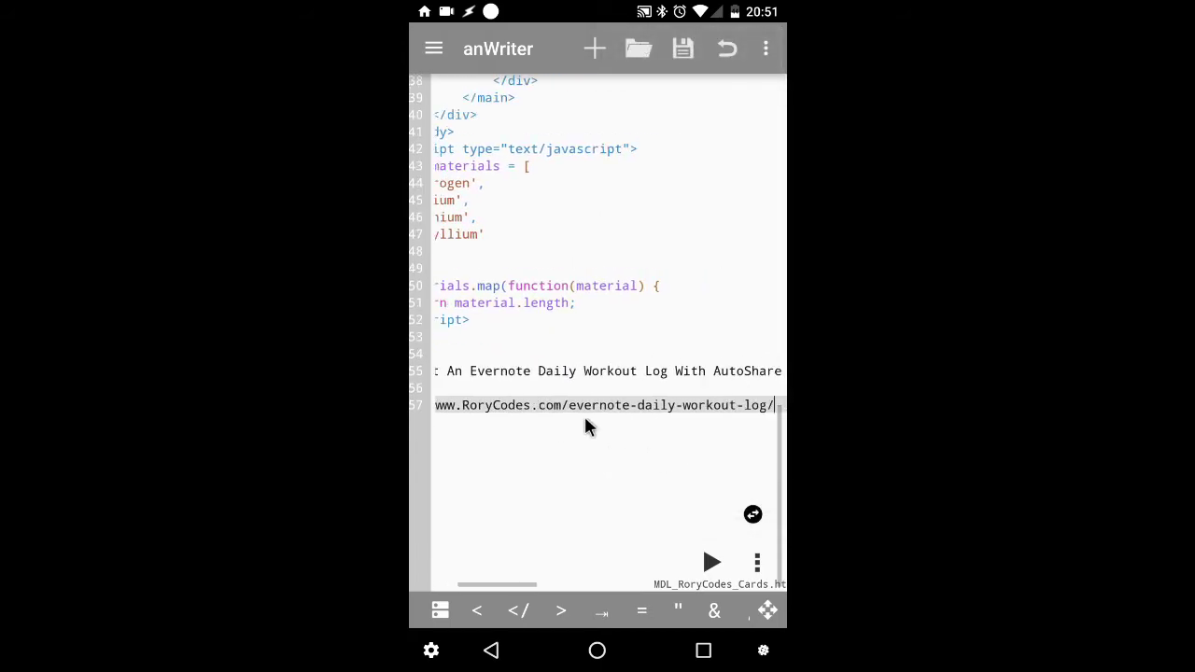
pyautogui.press('Return')
pyautogui.press('Return')
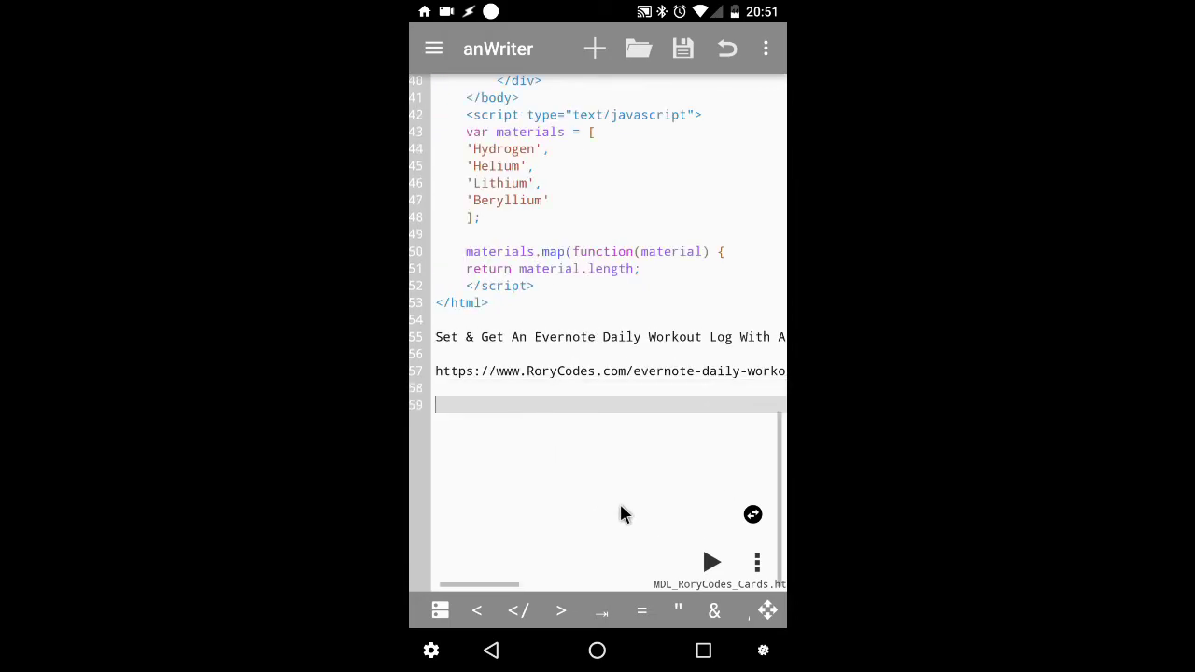
# Step: Switch back to the AutoTools results and copy both the title and URL of the Evernote Daily Workout Log post
pyautogui.hotkey('alt', 'Tab')
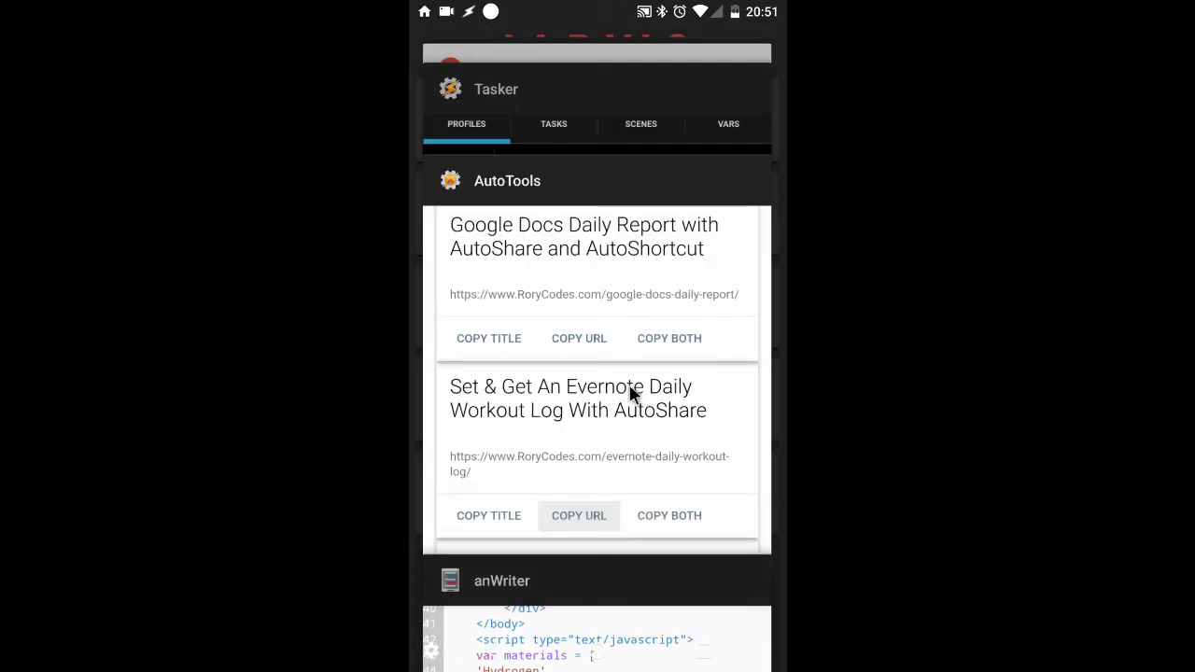
pyautogui.click(623, 404)
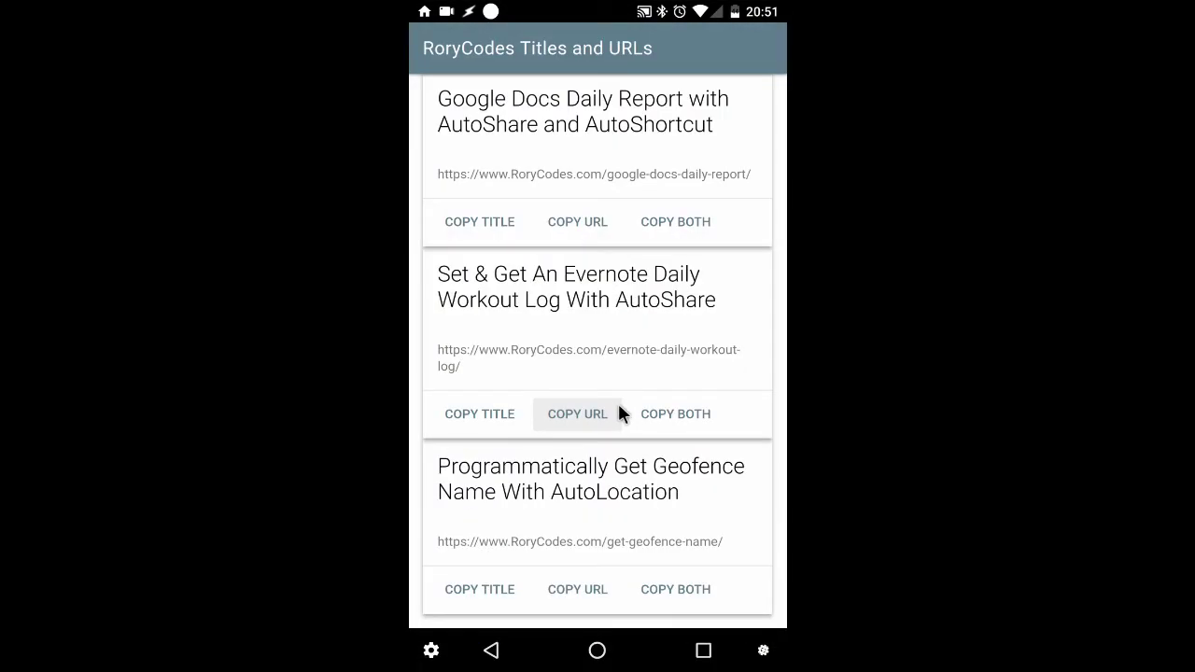
pyautogui.click(670, 413)
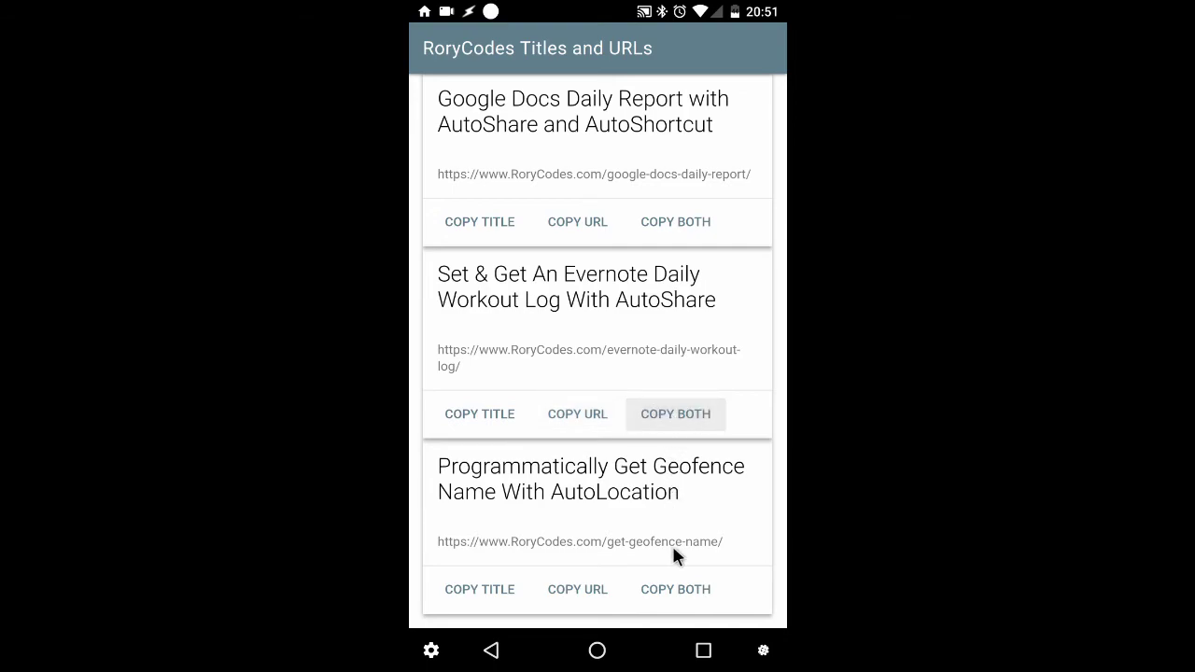
# Step: Switch to anWriter, paste the combined title and URL on line 59, and review the pasted line back to its start
pyautogui.hotkey('alt', 'Tab')
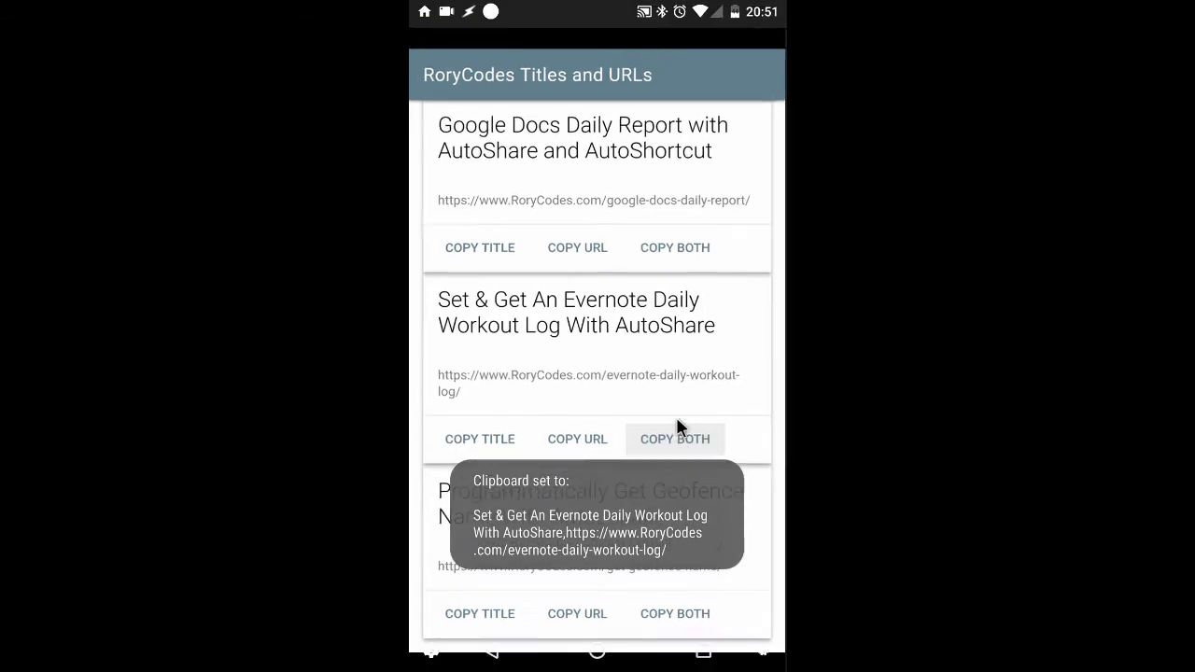
pyautogui.click(631, 379)
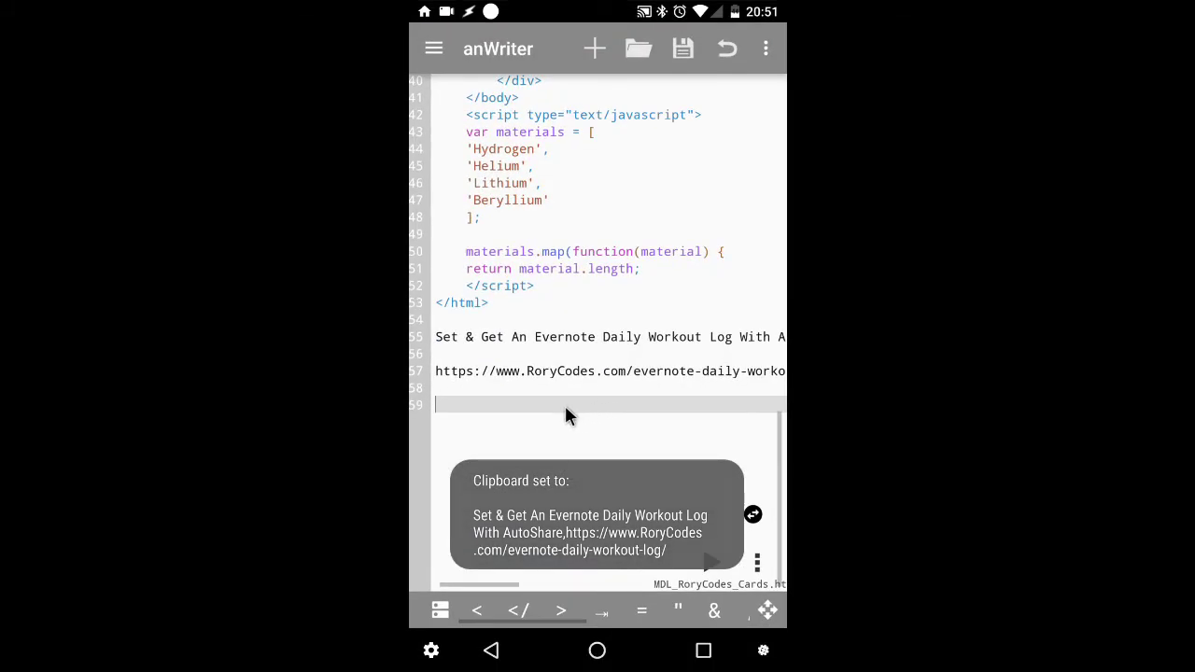
pyautogui.click(776, 47)
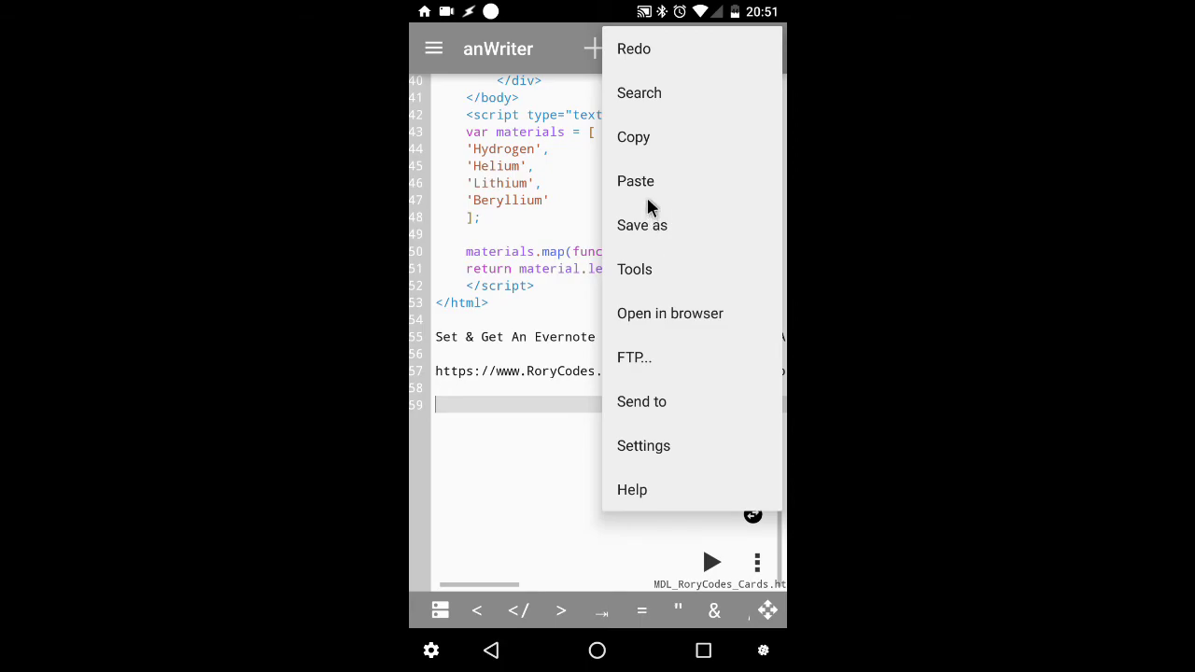
pyautogui.click(644, 185)
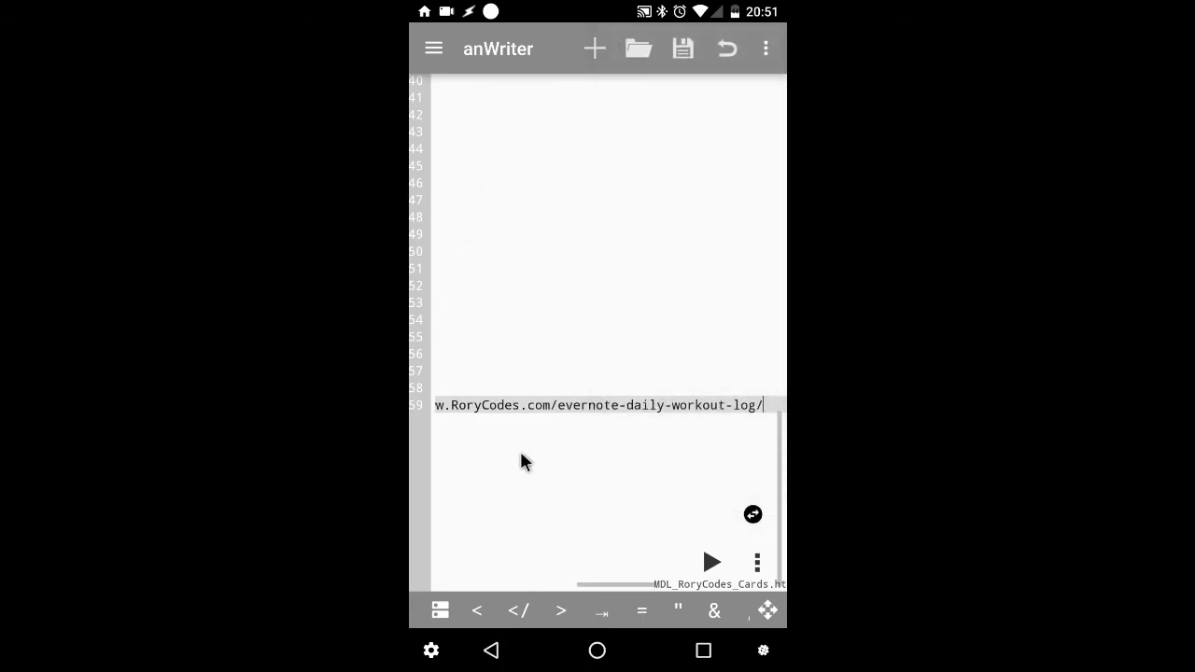
pyautogui.moveTo(505, 432); pyautogui.dragTo(729, 429)
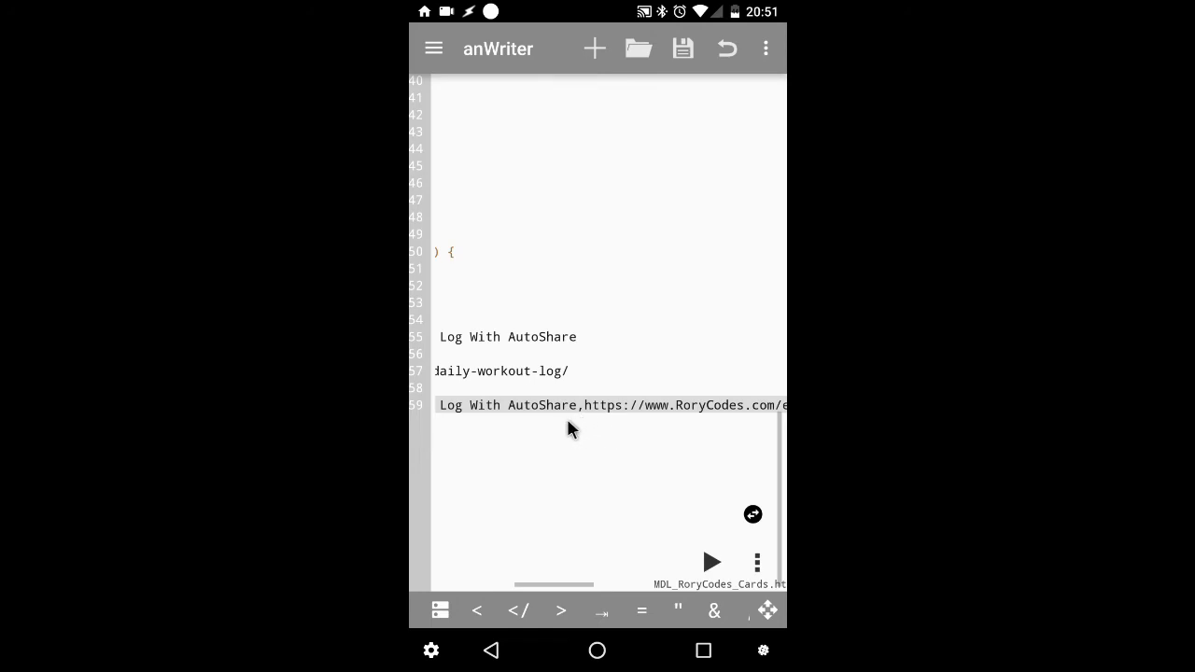
pyautogui.moveTo(566, 415); pyautogui.dragTo(715, 407)
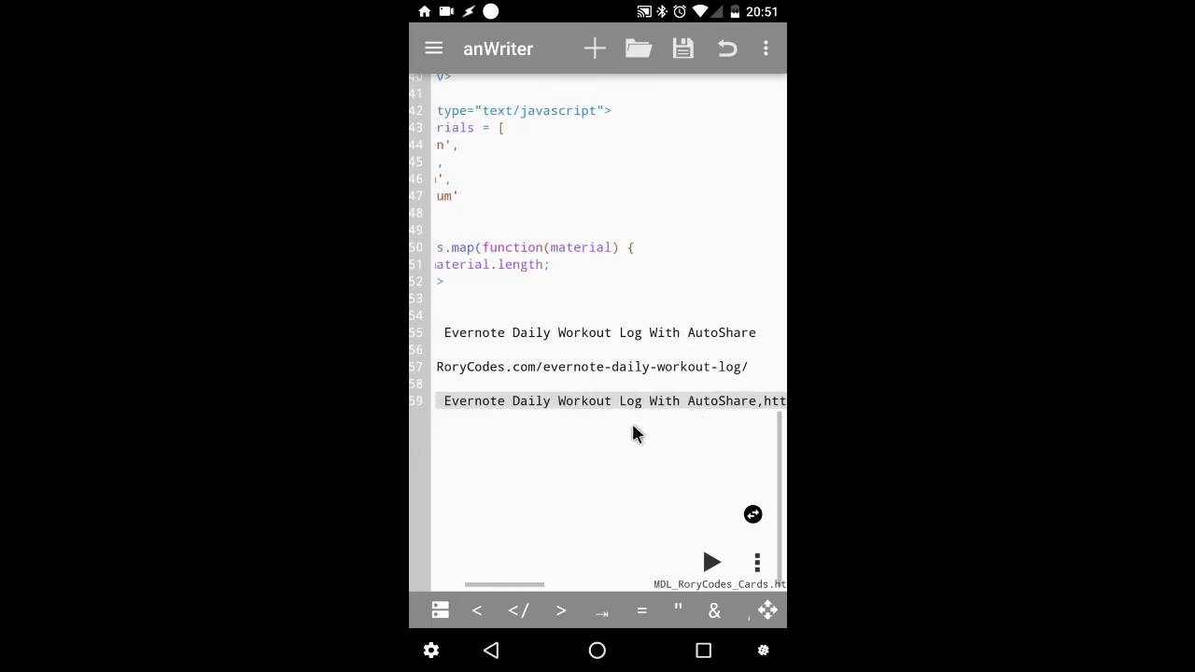
pyautogui.moveTo(495, 433); pyautogui.dragTo(619, 432)
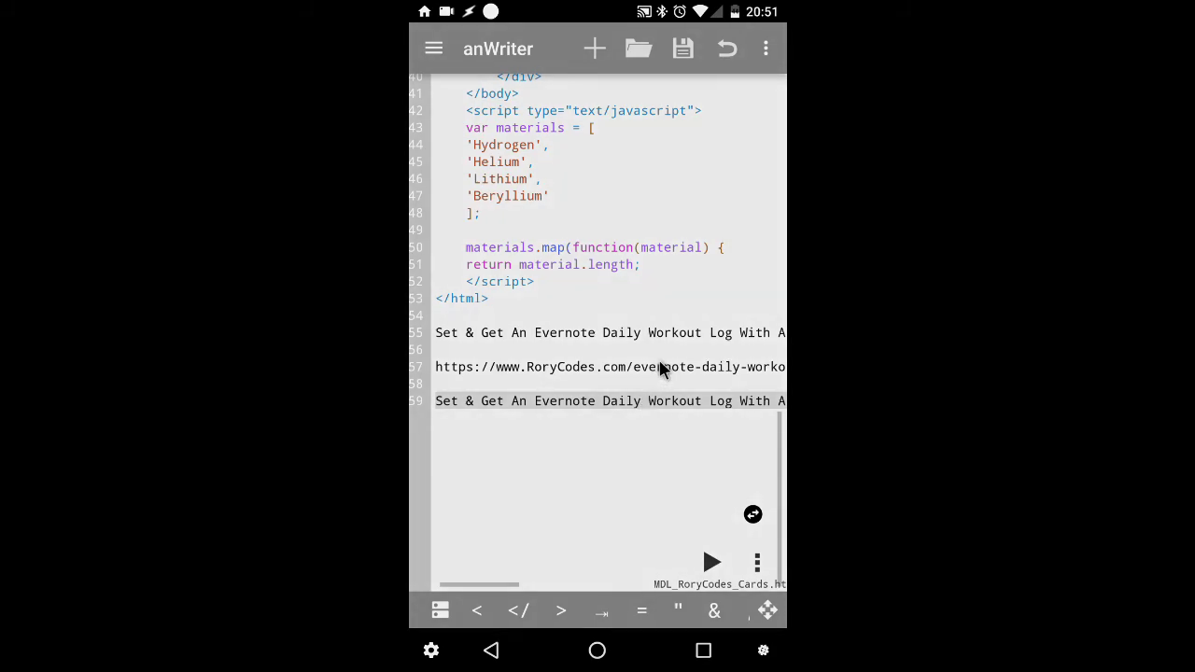